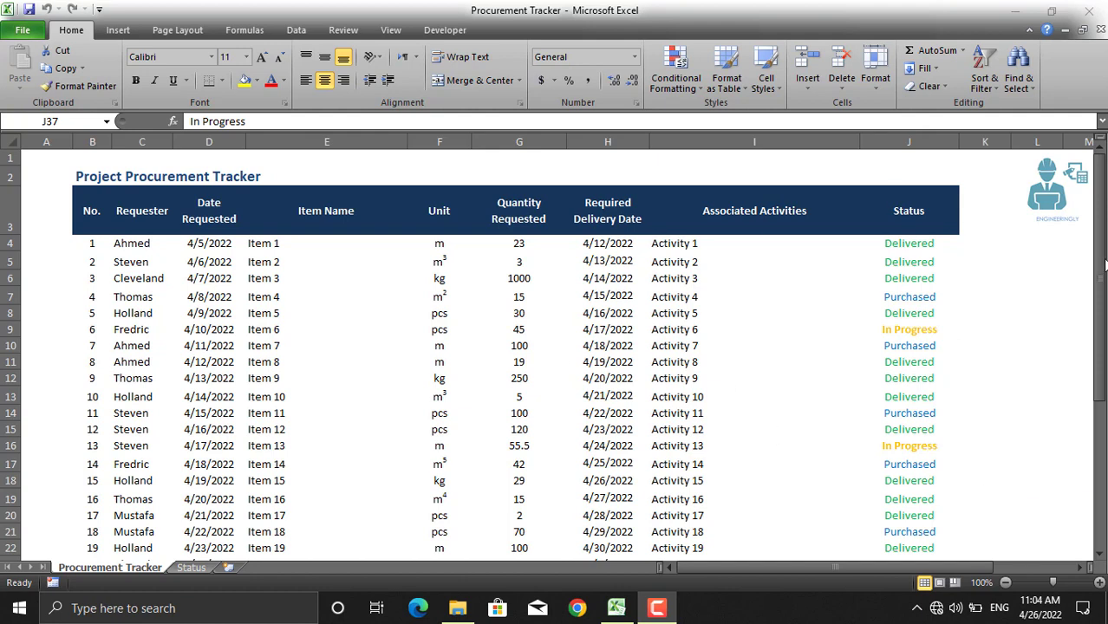
- Start a new tracker entry in row 38 with No. 35, the requester's name and request date 3/4/2022
{"action": "left_click_drag", "start_coordinate": [1100, 265], "coordinate": [1102, 399]}
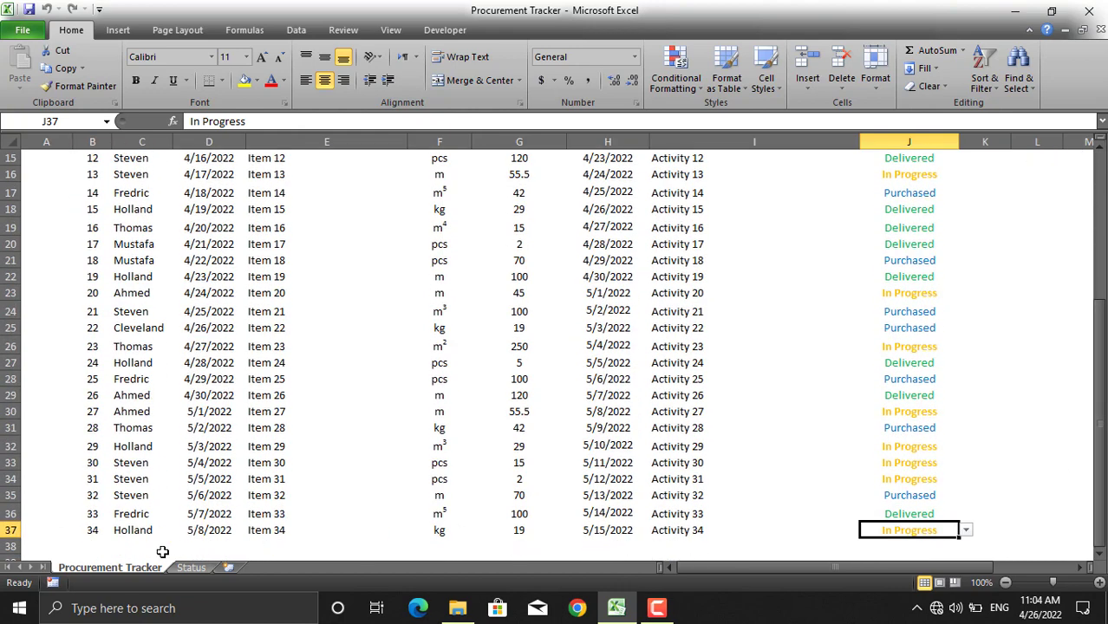
{"action": "left_click", "coordinate": [93, 548]}
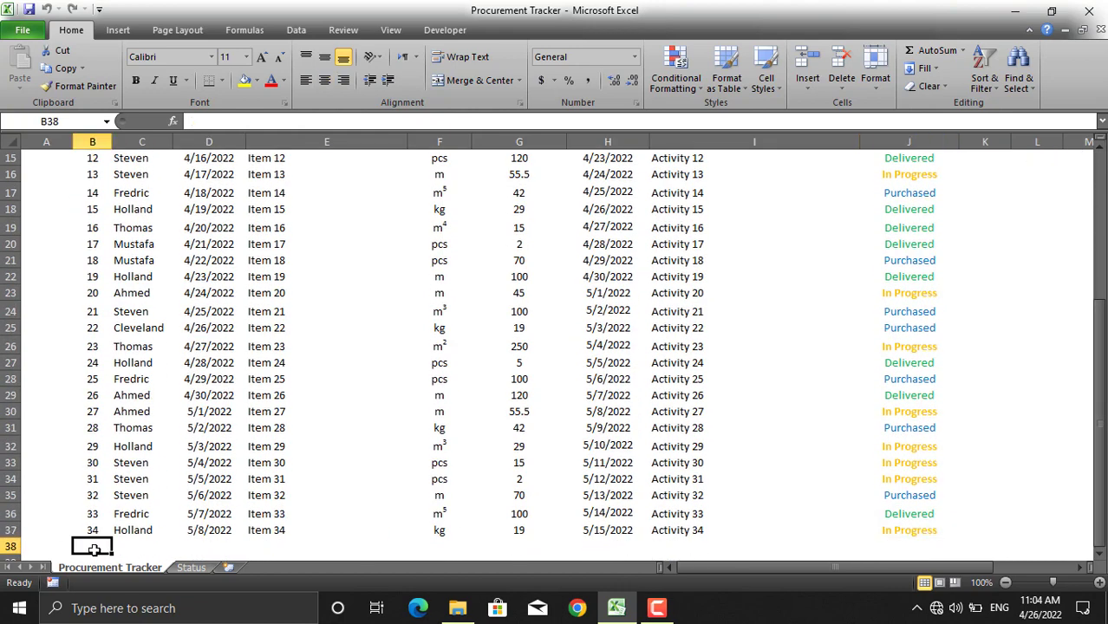
{"action": "type", "text": "35"}
{"action": "key", "text": "Tab"}
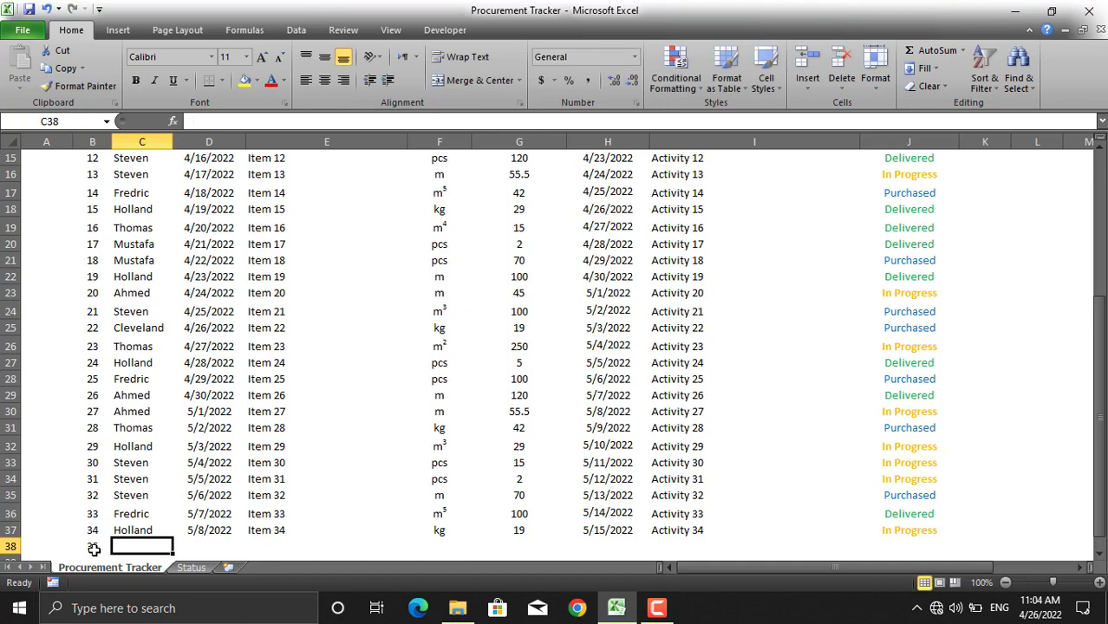
{"action": "type", "text": "Austin"}
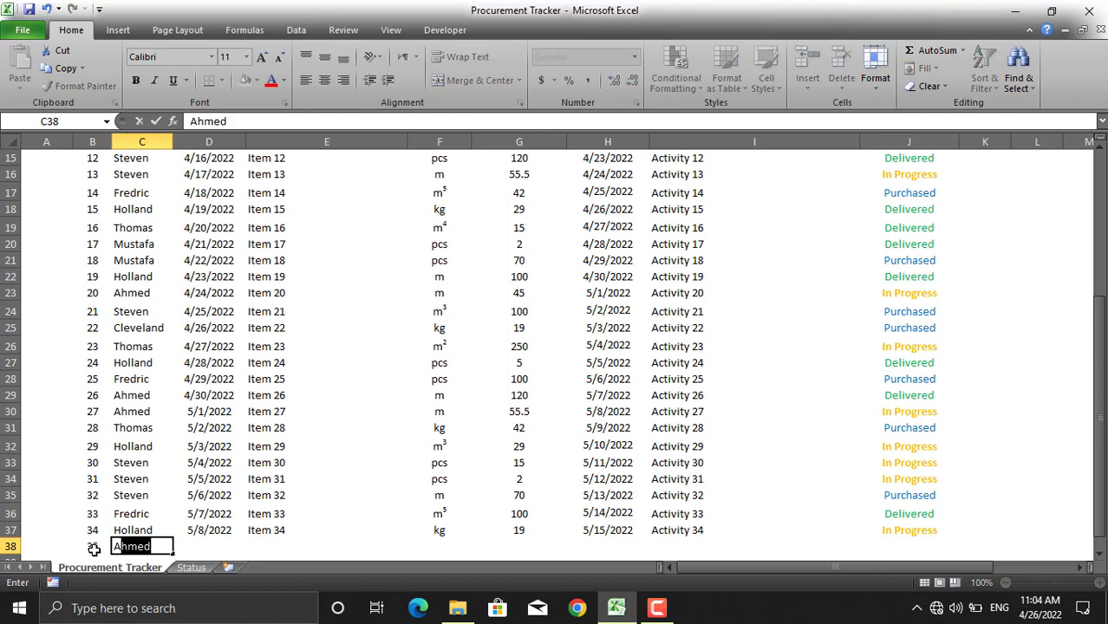
{"action": "left_click", "coordinate": [200, 544]}
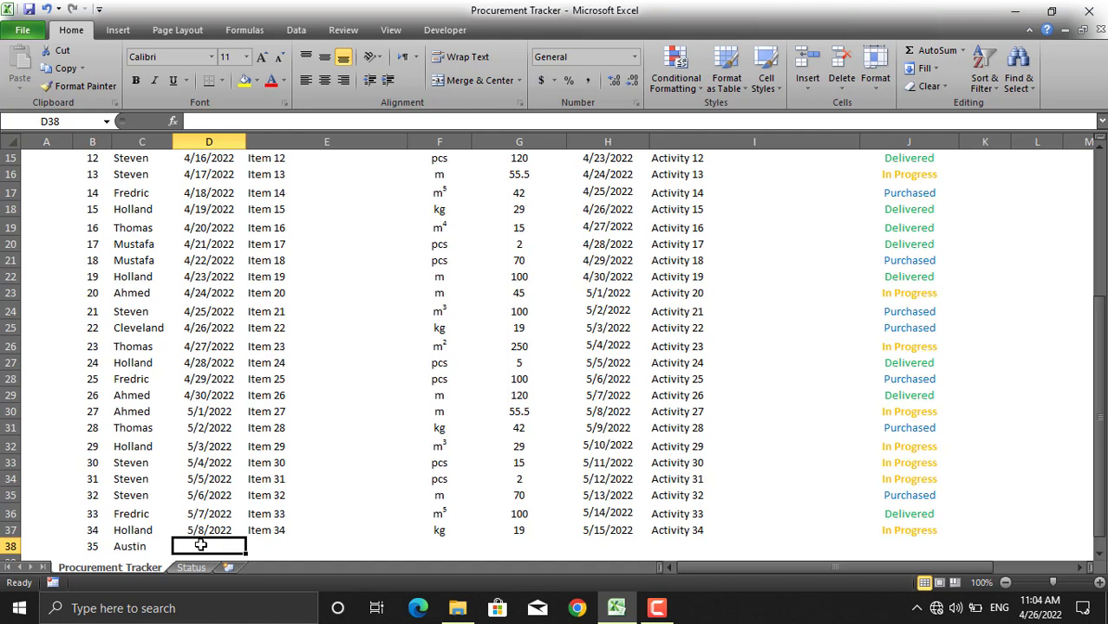
{"action": "type", "text": "3/4/"}
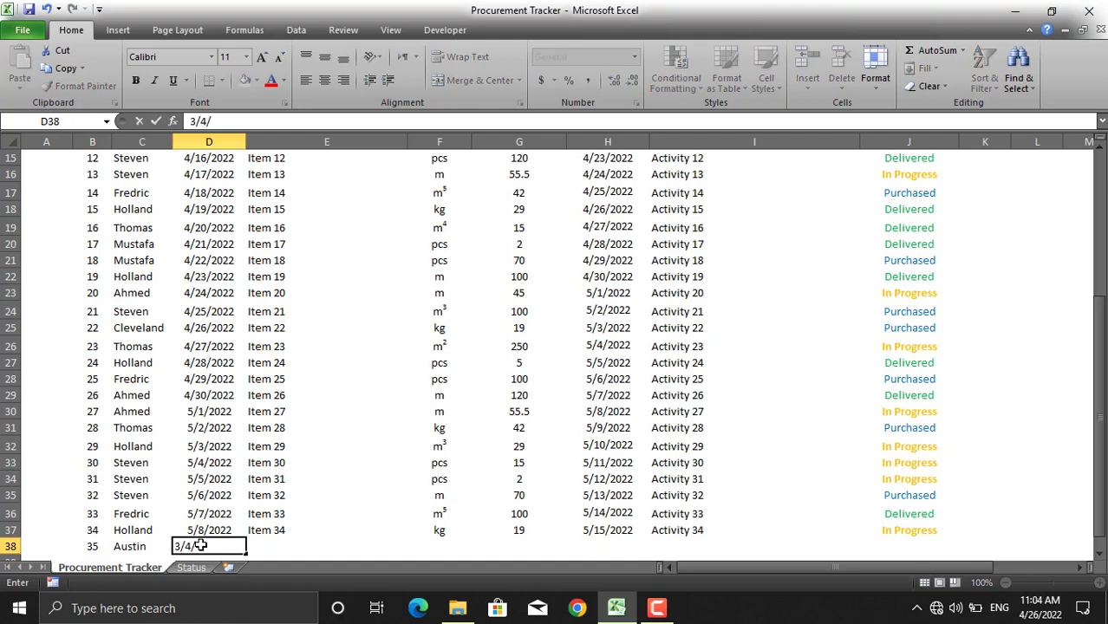
{"action": "type", "text": "2022"}
{"action": "key", "text": "Tab"}
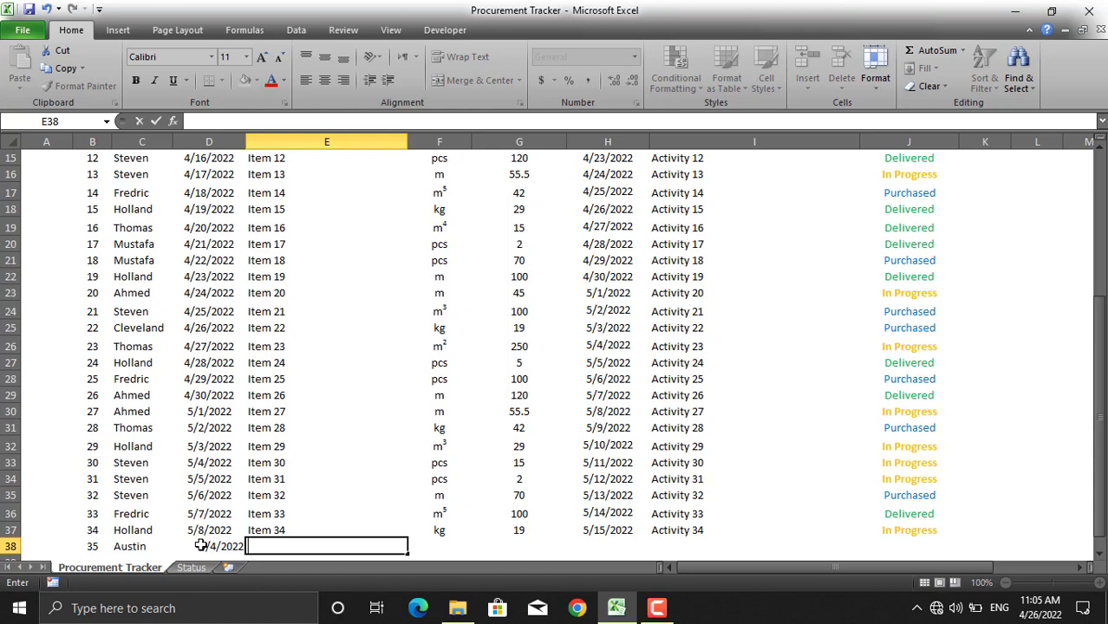
- Enter Laptop as the item name, pcs as the unit and 2 as the requested quantity in row 38
{"action": "type", "text": "Laptop"}
{"action": "left_click", "coordinate": [431, 545]}
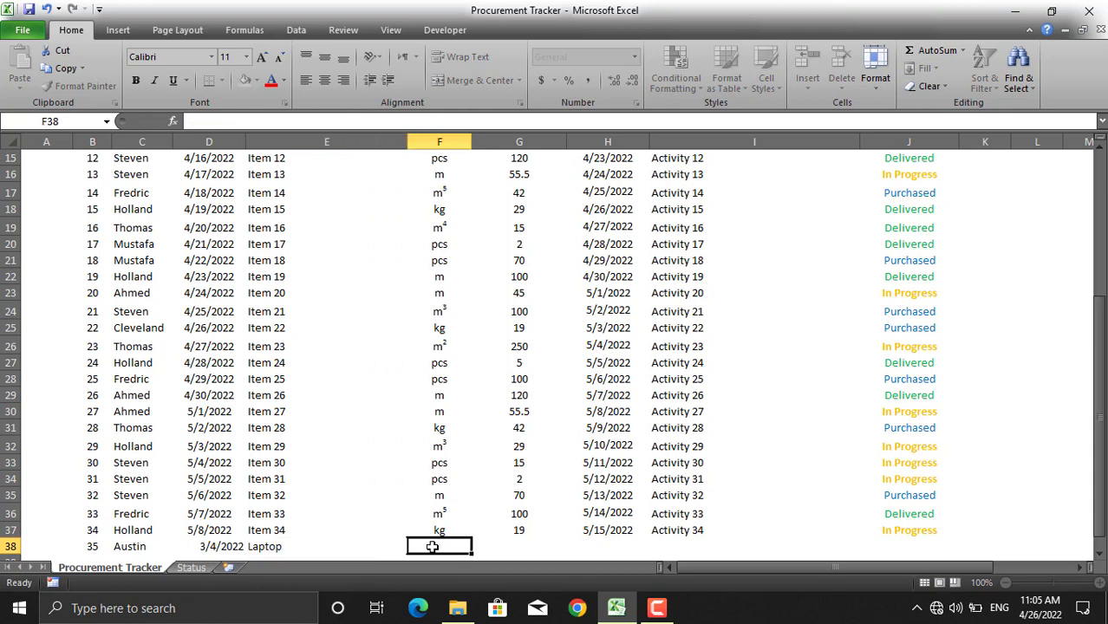
{"action": "type", "text": "pcs"}
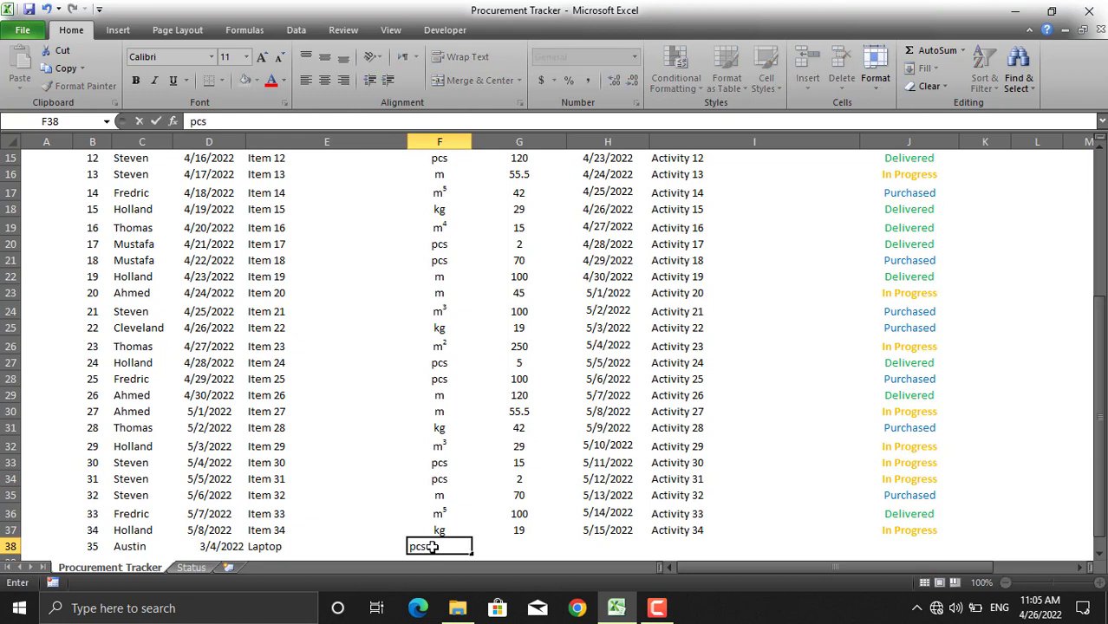
{"action": "key", "text": "Tab"}
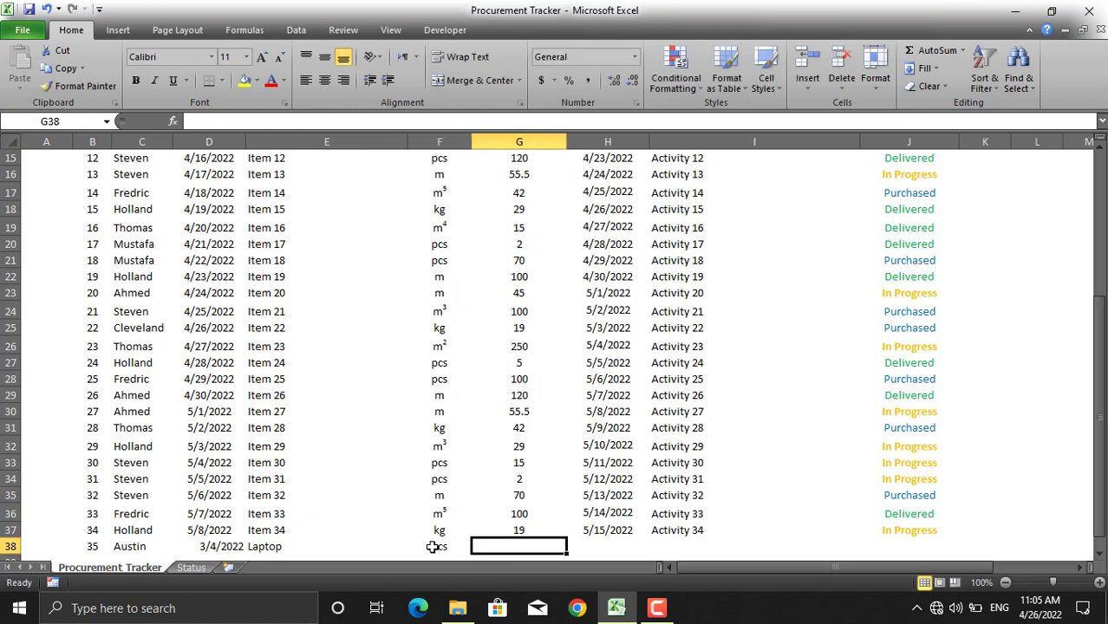
{"action": "type", "text": "2"}
{"action": "key", "text": "Tab"}
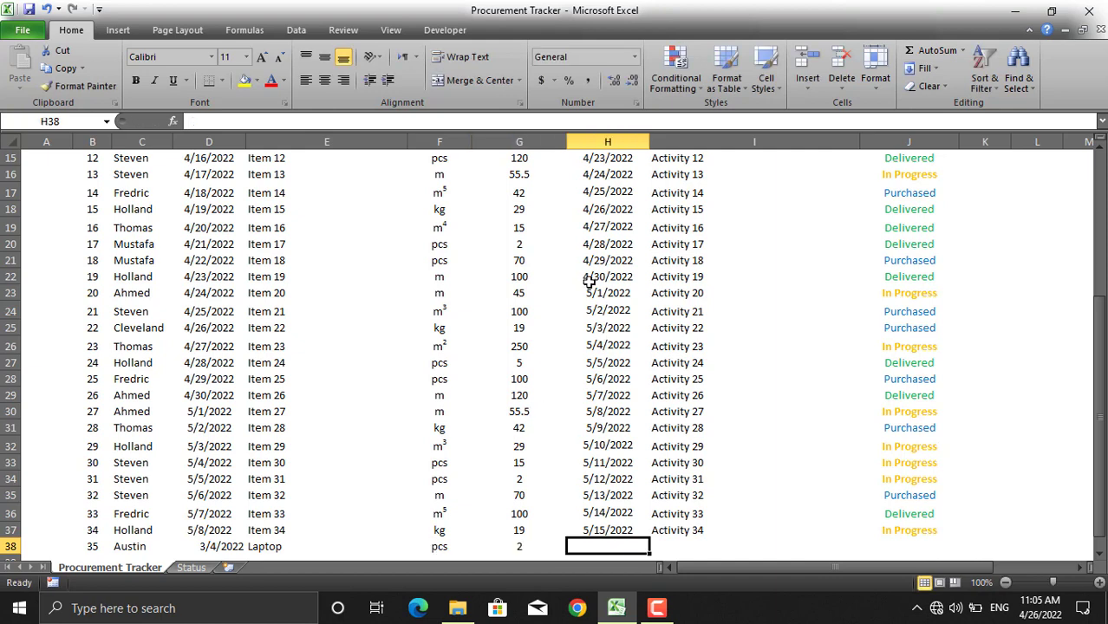
- Set row 38's required delivery date to 5/30/2022 and its status to In Progress
{"action": "scroll", "coordinate": [588, 279], "scroll_direction": "up", "scroll_amount": 5}
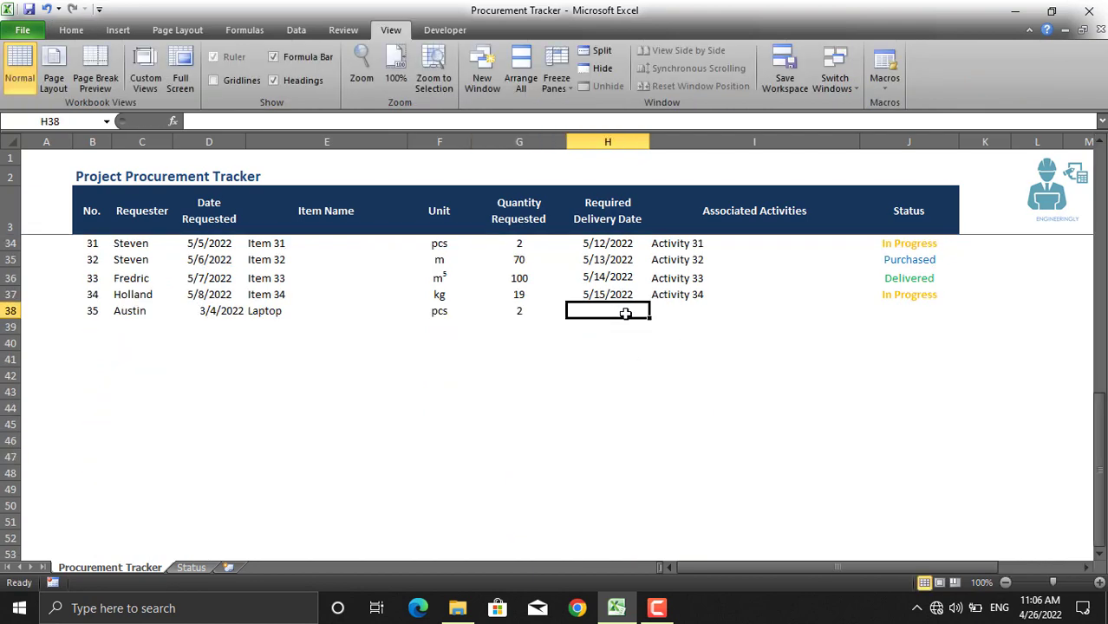
{"action": "type", "text": "5/30"}
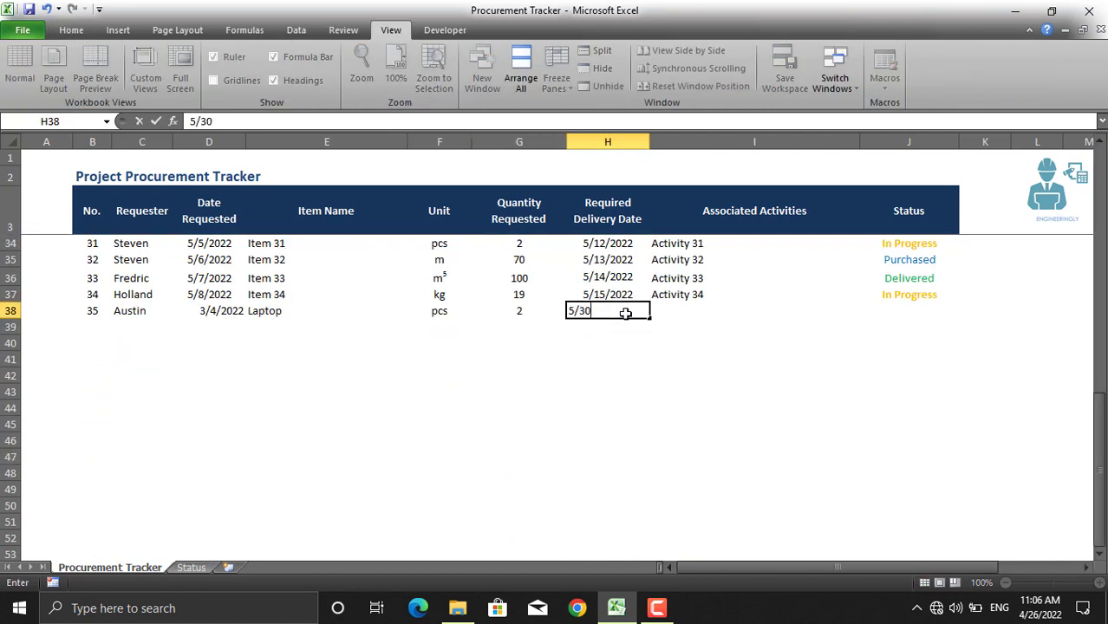
{"action": "type", "text": "/2022"}
{"action": "key", "text": "Tab"}
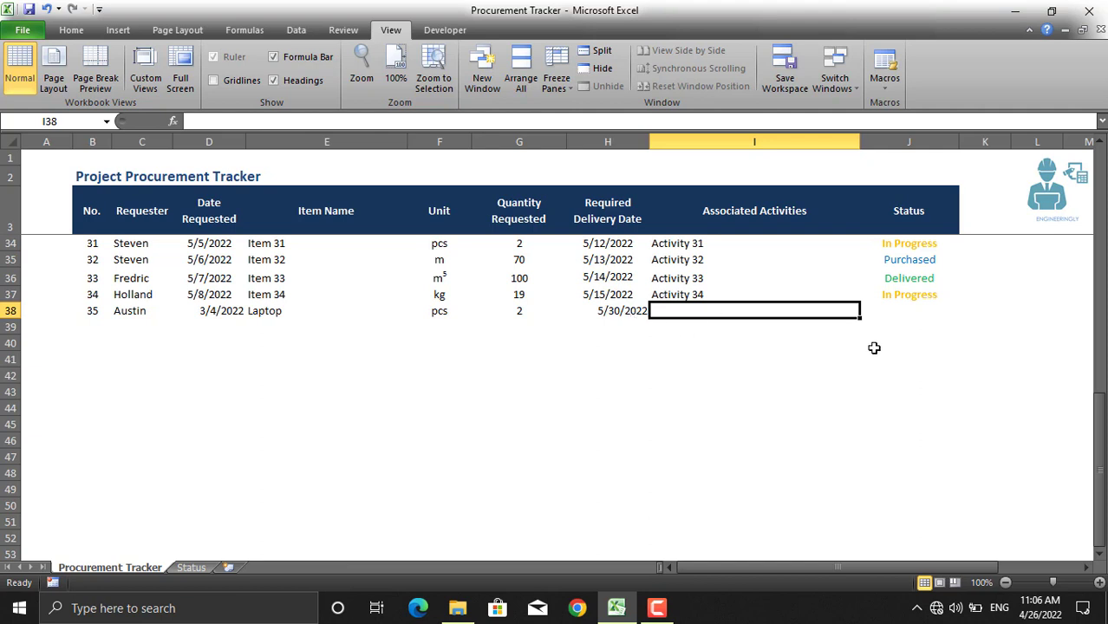
{"action": "left_click", "coordinate": [914, 316]}
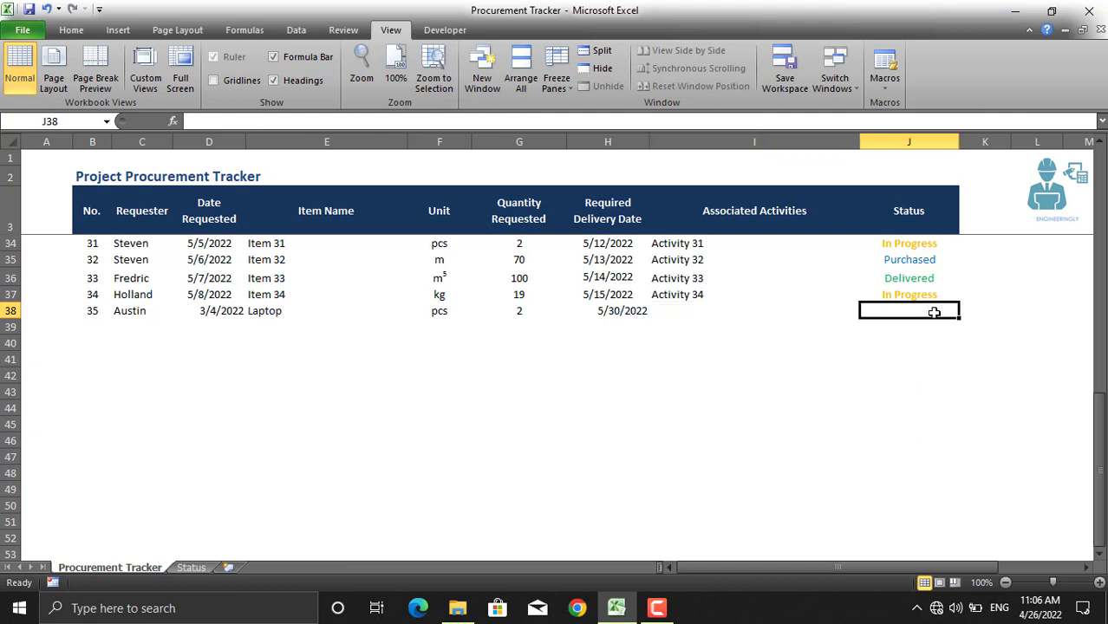
{"action": "type", "text": "In Progress"}
{"action": "key", "text": "Return"}
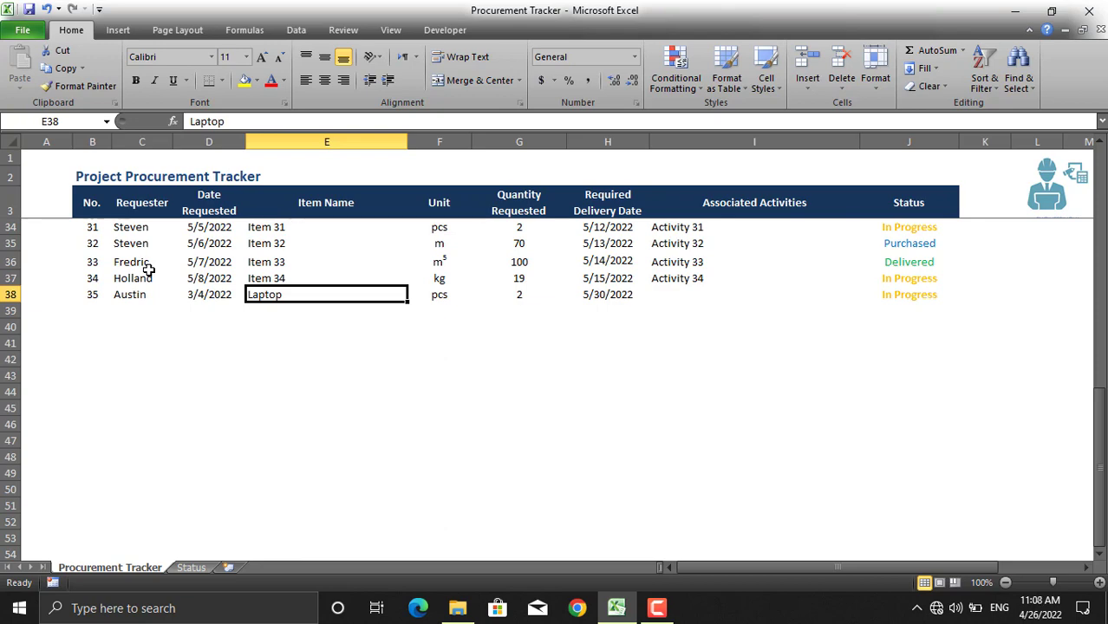
- Add the Form command from Commands Not in the Ribbon to the Quick Access Toolbar
{"action": "scroll", "coordinate": [149, 271], "scroll_direction": "up", "scroll_amount": 10}
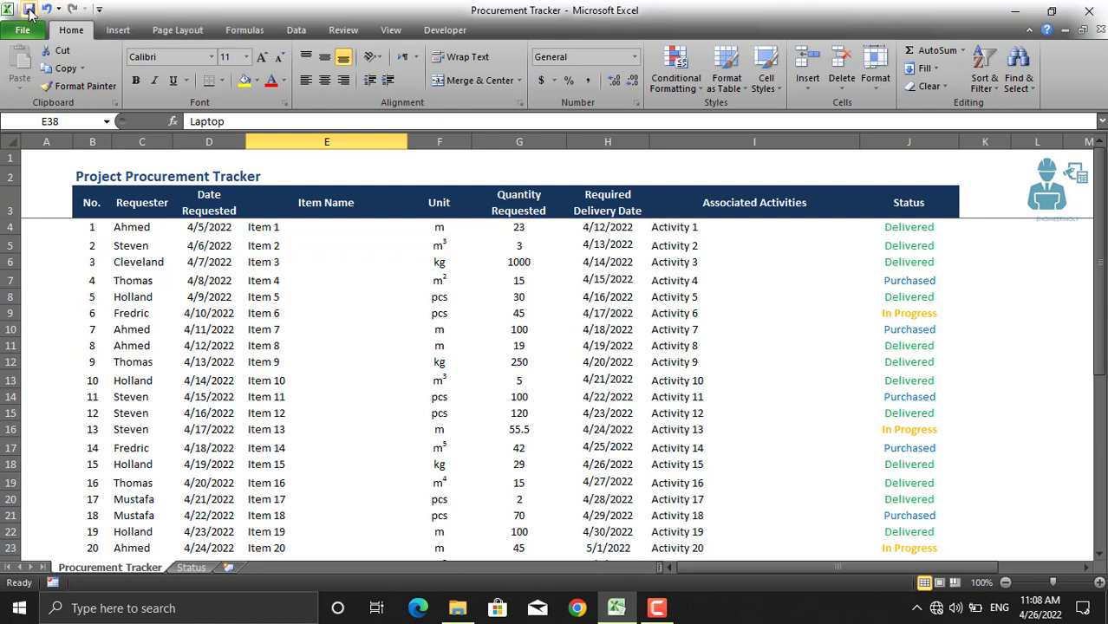
{"action": "left_click", "coordinate": [100, 10]}
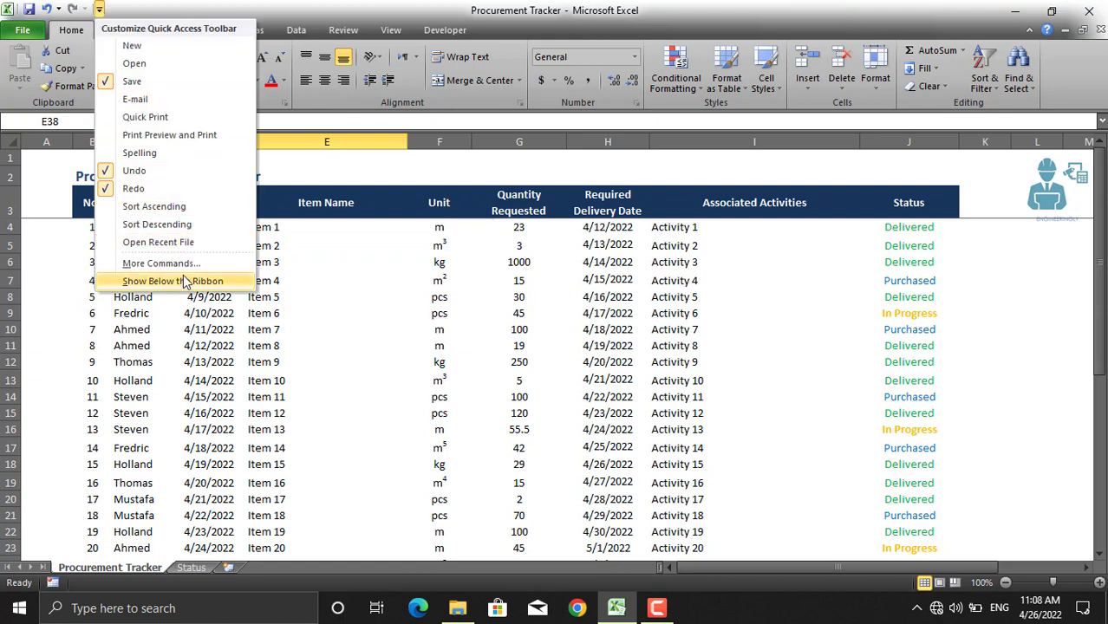
{"action": "left_click", "coordinate": [184, 262]}
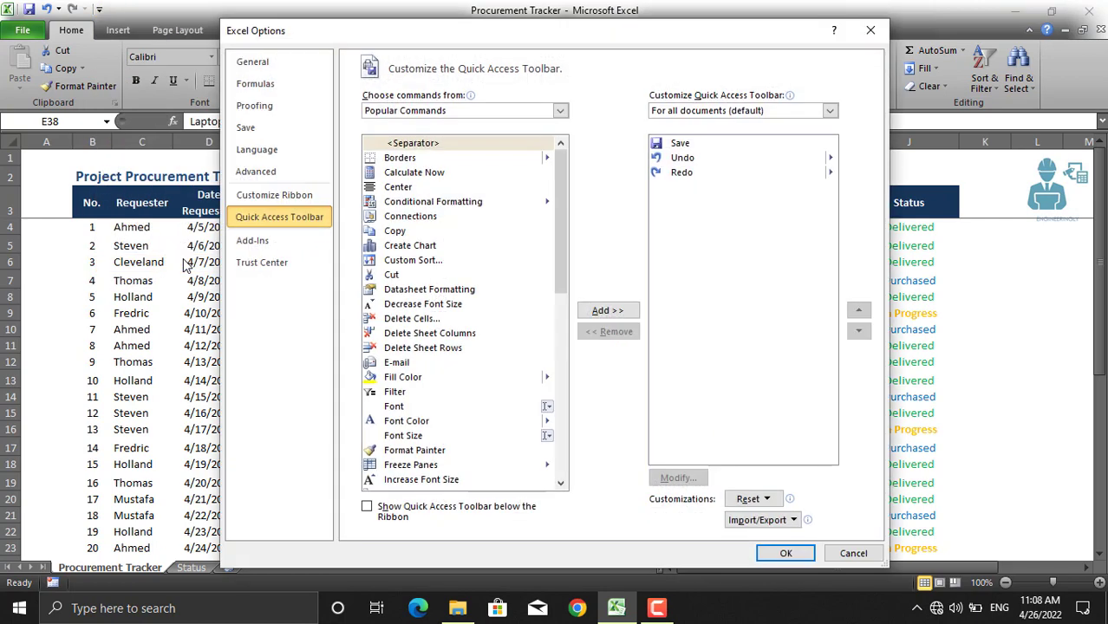
{"action": "left_click", "coordinate": [550, 111]}
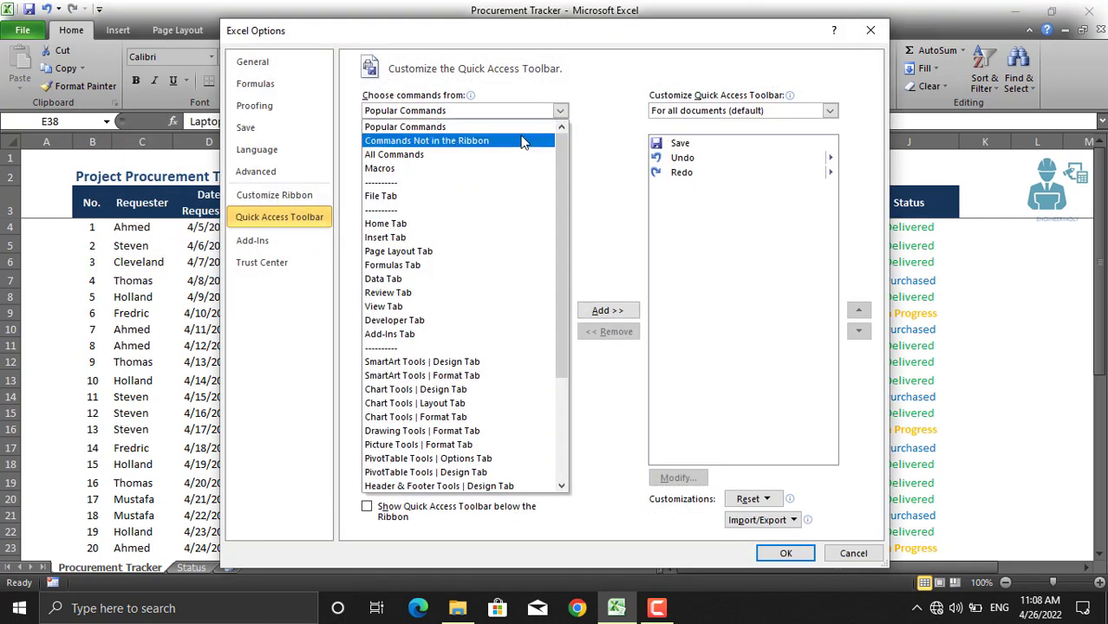
{"action": "left_click", "coordinate": [523, 142]}
{"action": "scroll", "coordinate": [571, 200], "scroll_direction": "down", "scroll_amount": 10}
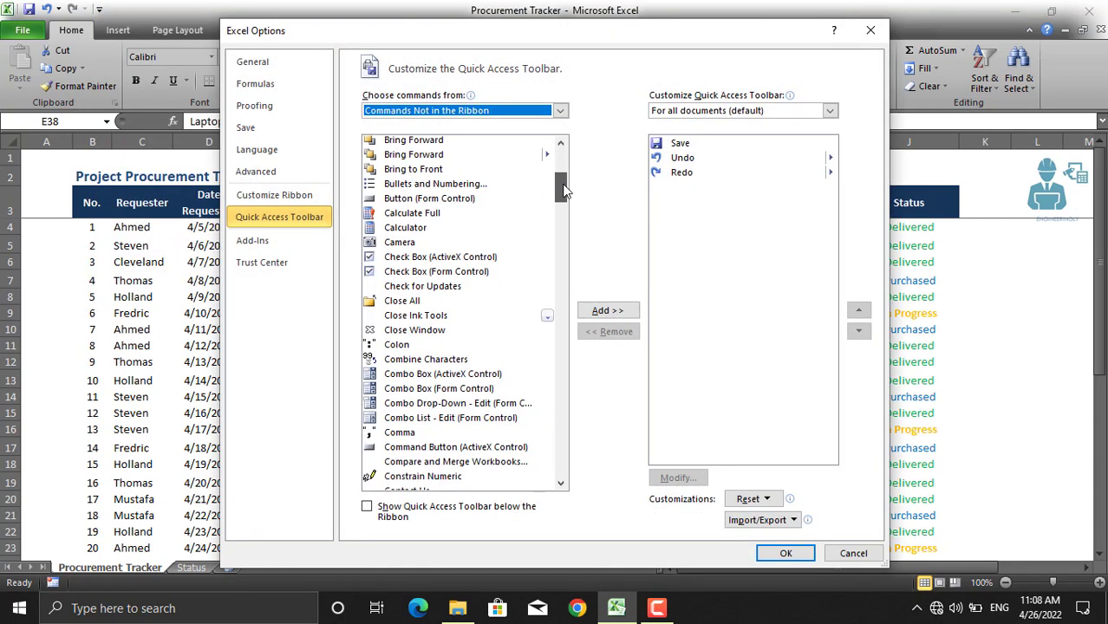
{"action": "left_click_drag", "start_coordinate": [571, 200], "coordinate": [582, 252]}
{"action": "left_click", "coordinate": [400, 397]}
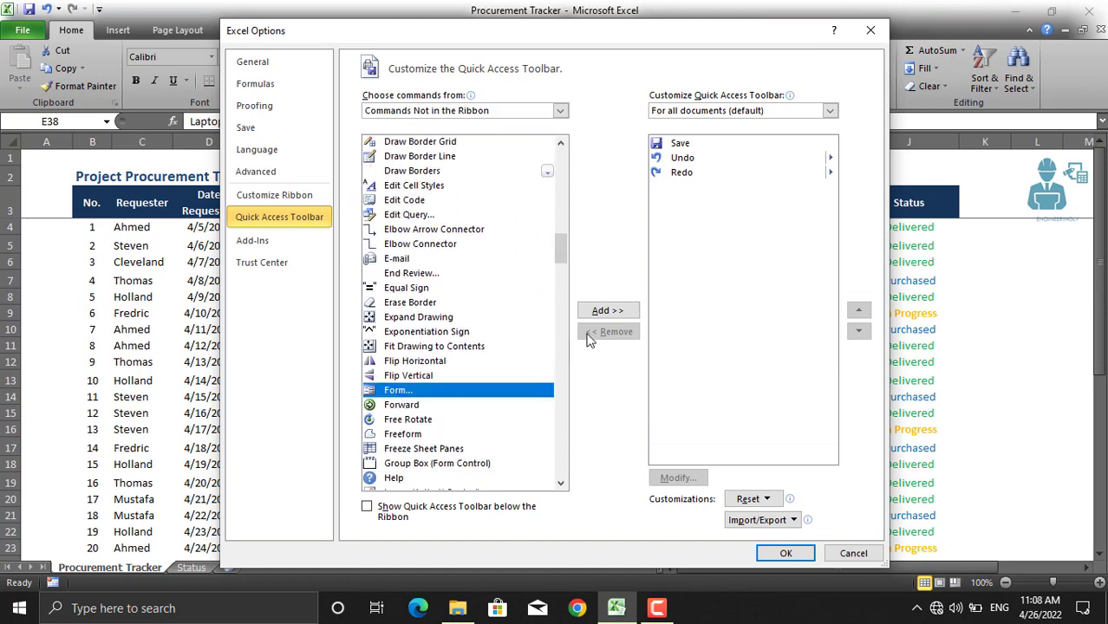
{"action": "left_click", "coordinate": [608, 312]}
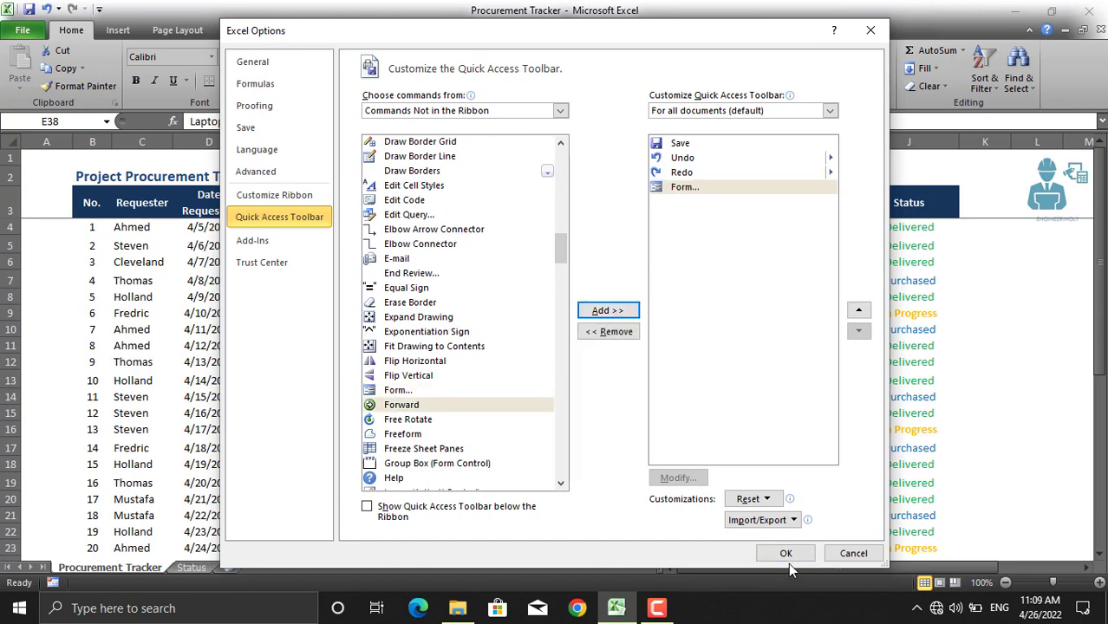
{"action": "left_click", "coordinate": [786, 555]}
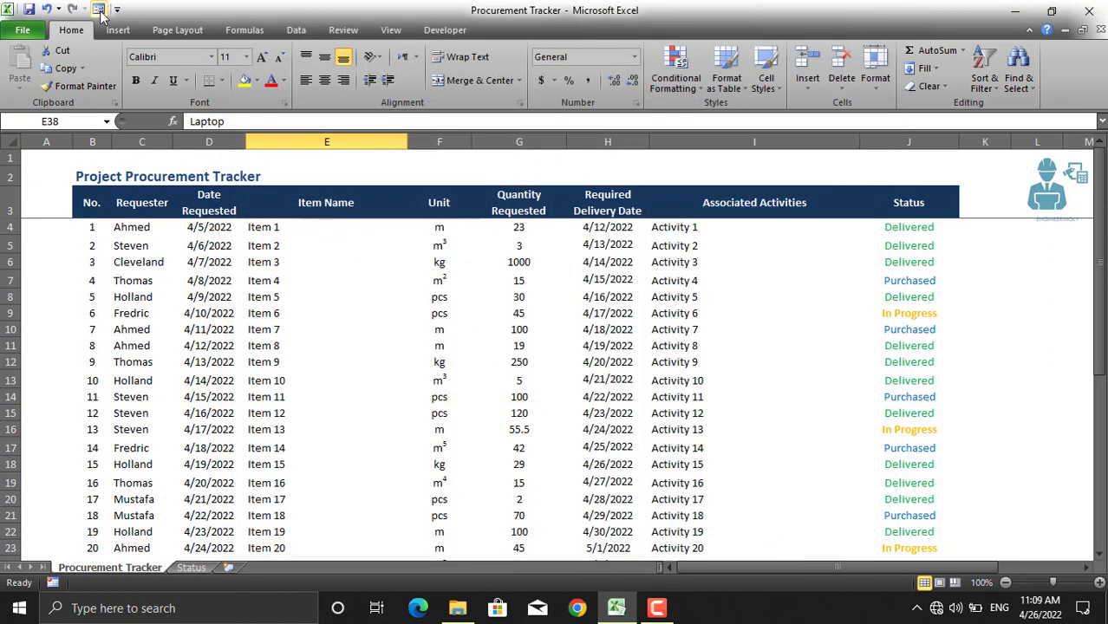
- Convert the tracker range B3:J38, including its header row, into a table
{"action": "scroll", "coordinate": [360, 385], "scroll_direction": "down", "scroll_amount": 5}
{"action": "left_click", "coordinate": [361, 385]}
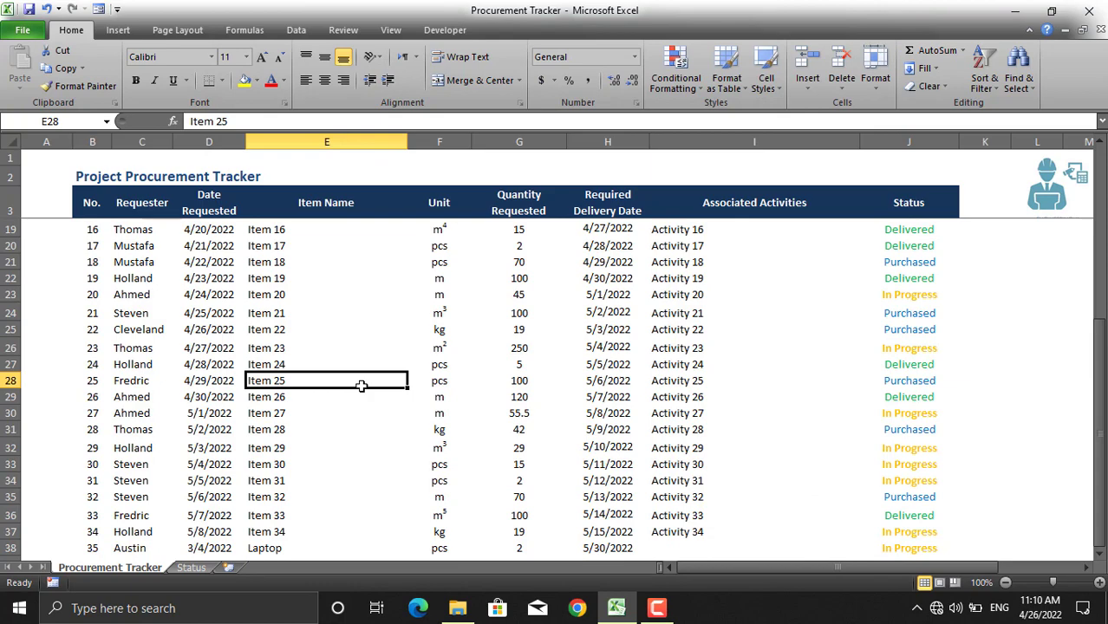
{"action": "scroll", "coordinate": [262, 326], "scroll_direction": "down", "scroll_amount": 3}
{"action": "scroll", "coordinate": [262, 326], "scroll_direction": "up", "scroll_amount": 8}
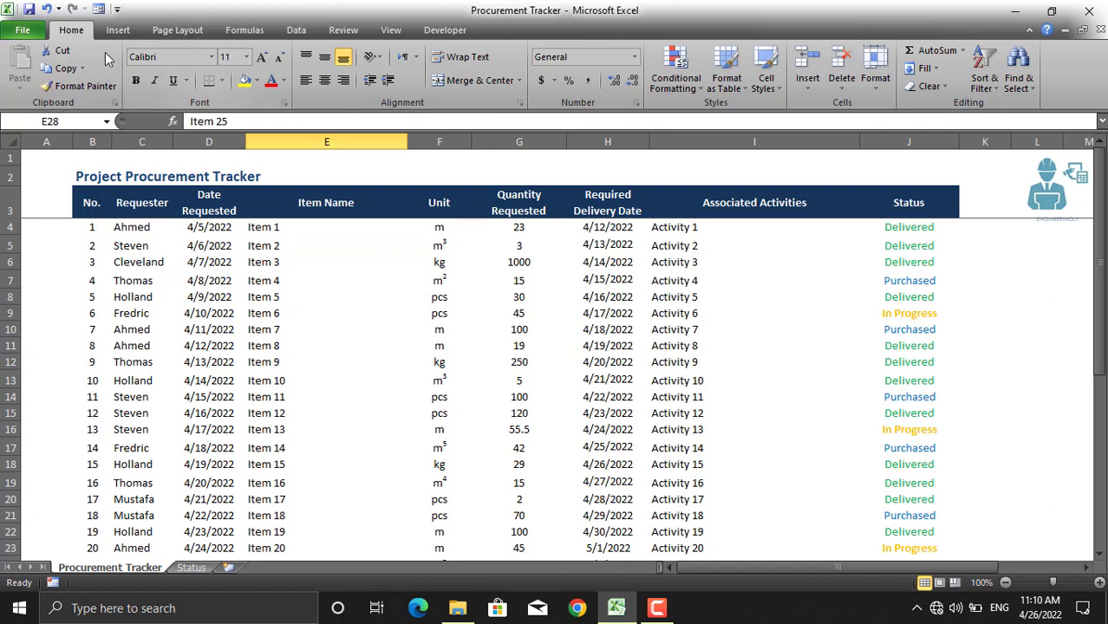
{"action": "left_click", "coordinate": [119, 30]}
{"action": "left_click", "coordinate": [66, 68]}
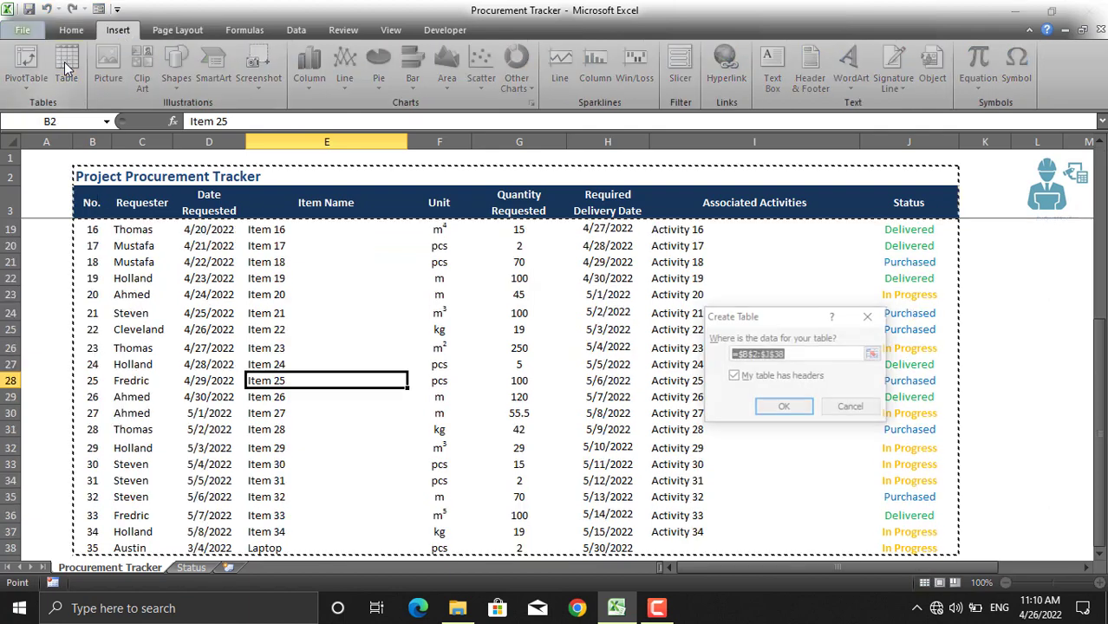
{"action": "left_click", "coordinate": [874, 353]}
{"action": "left_click_drag", "start_coordinate": [86, 197], "coordinate": [910, 533]}
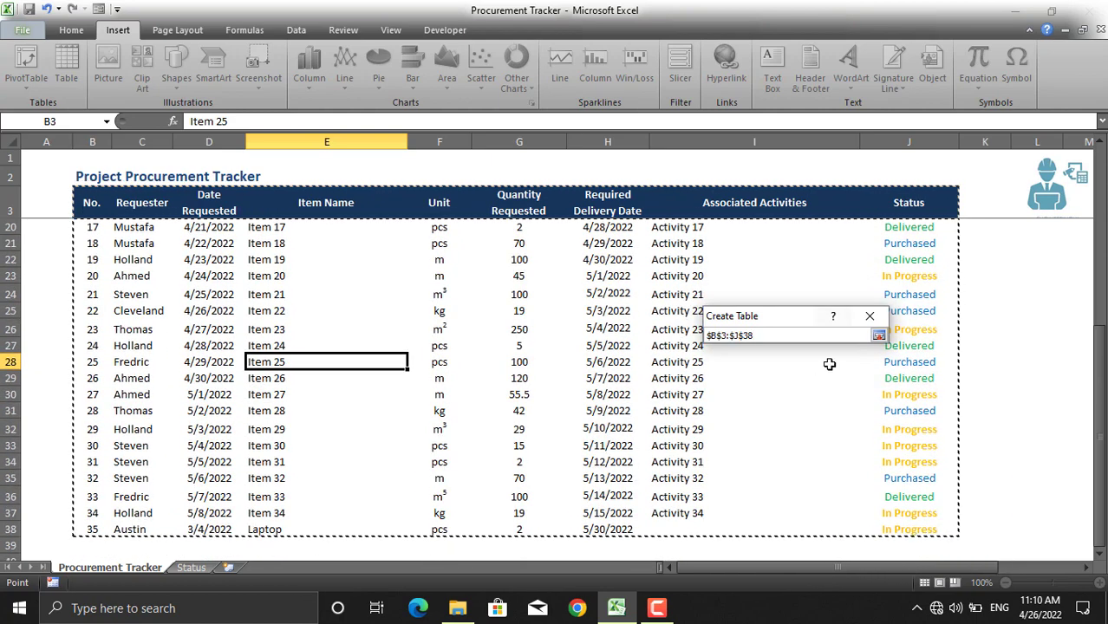
{"action": "left_click", "coordinate": [877, 334]}
{"action": "left_click", "coordinate": [783, 407]}
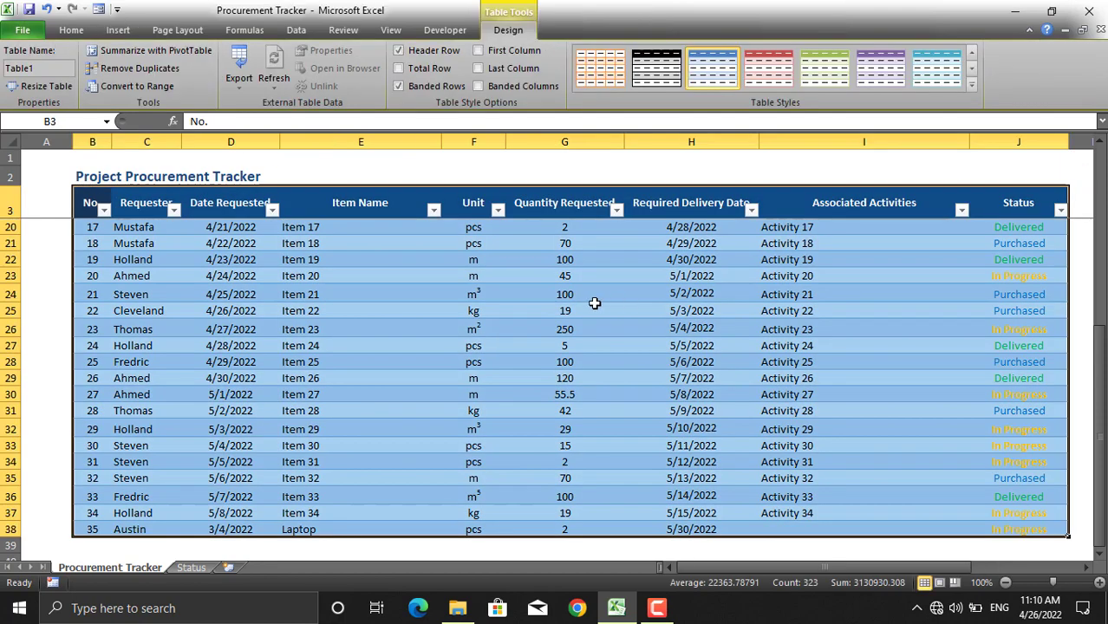
- Apply the plain table style without shading to the procurement table
{"action": "left_click", "coordinate": [971, 52]}
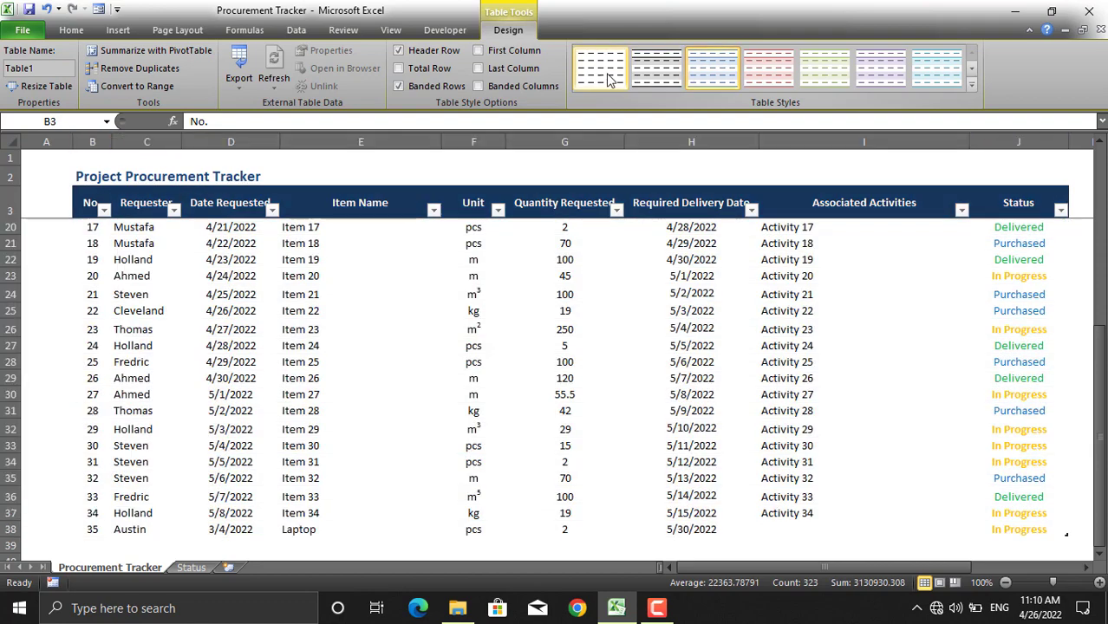
{"action": "left_click", "coordinate": [603, 76]}
{"action": "scroll", "coordinate": [559, 294], "scroll_direction": "up", "scroll_amount": 5}
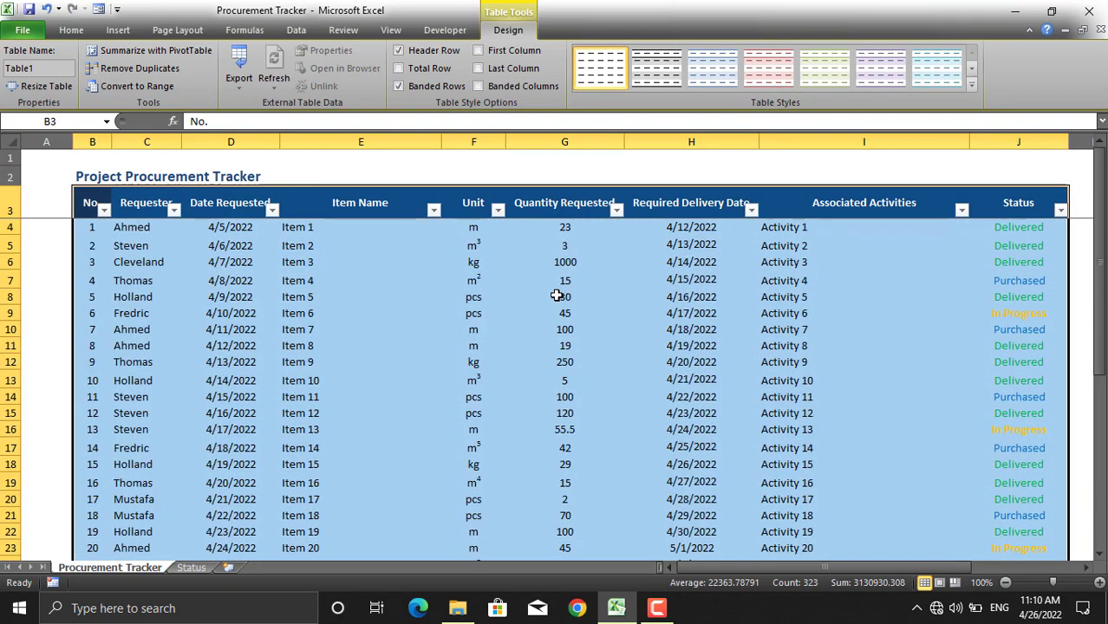
- Undo the table style and the conversion of the tracker data into a table
{"action": "left_click", "coordinate": [425, 306]}
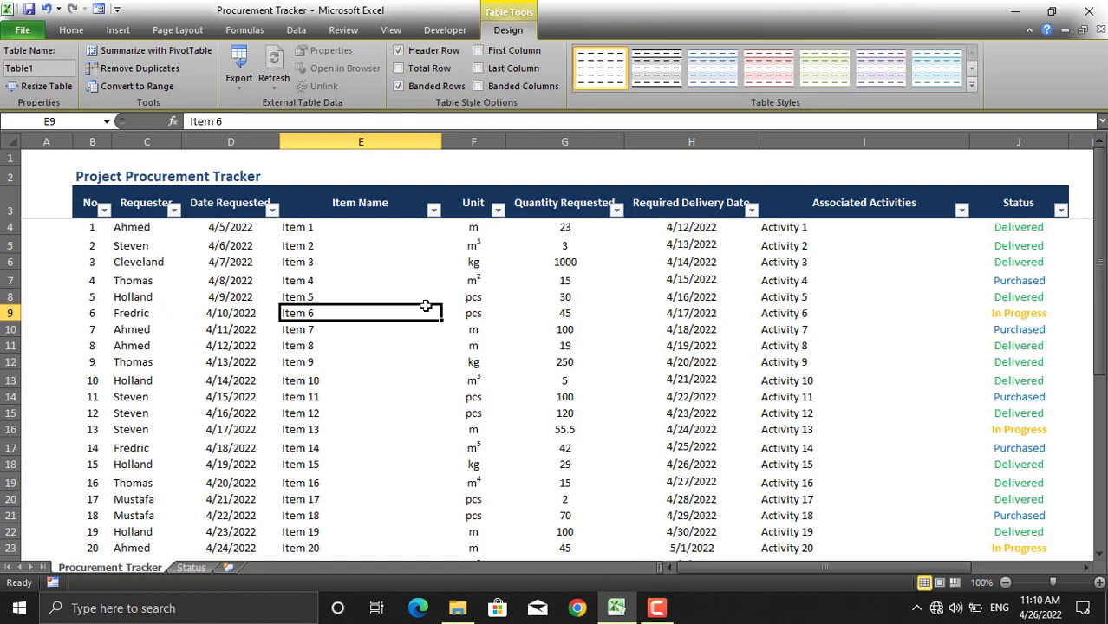
{"action": "key", "text": "ctrl+a"}
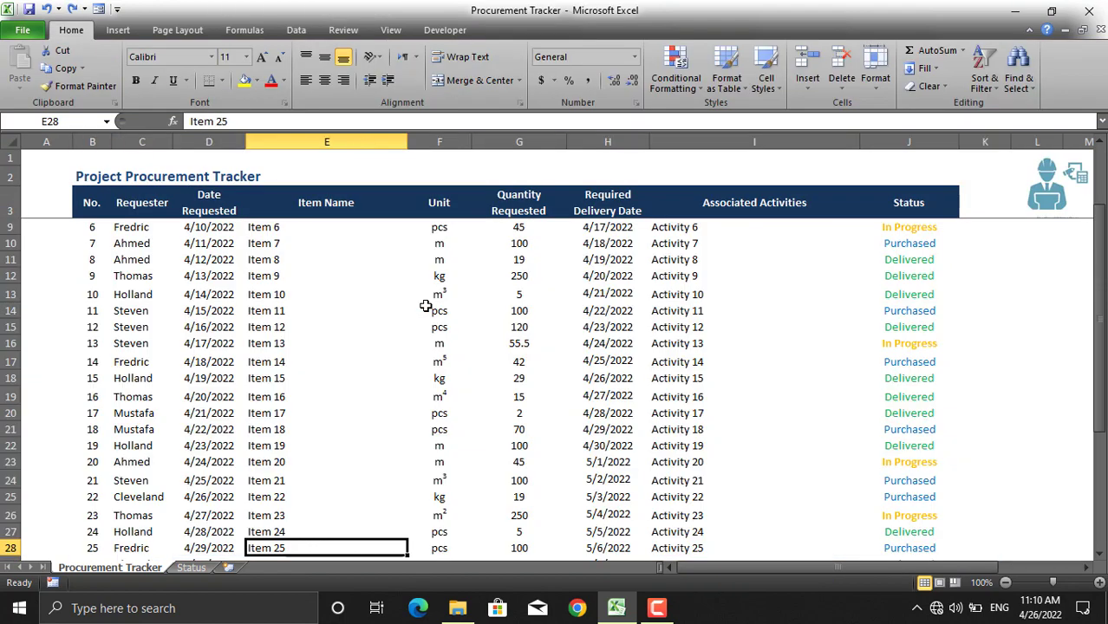
- Convert the tracker range B3:J38, including its header row, into a table with the plain unshaded style
{"action": "left_click", "coordinate": [281, 337]}
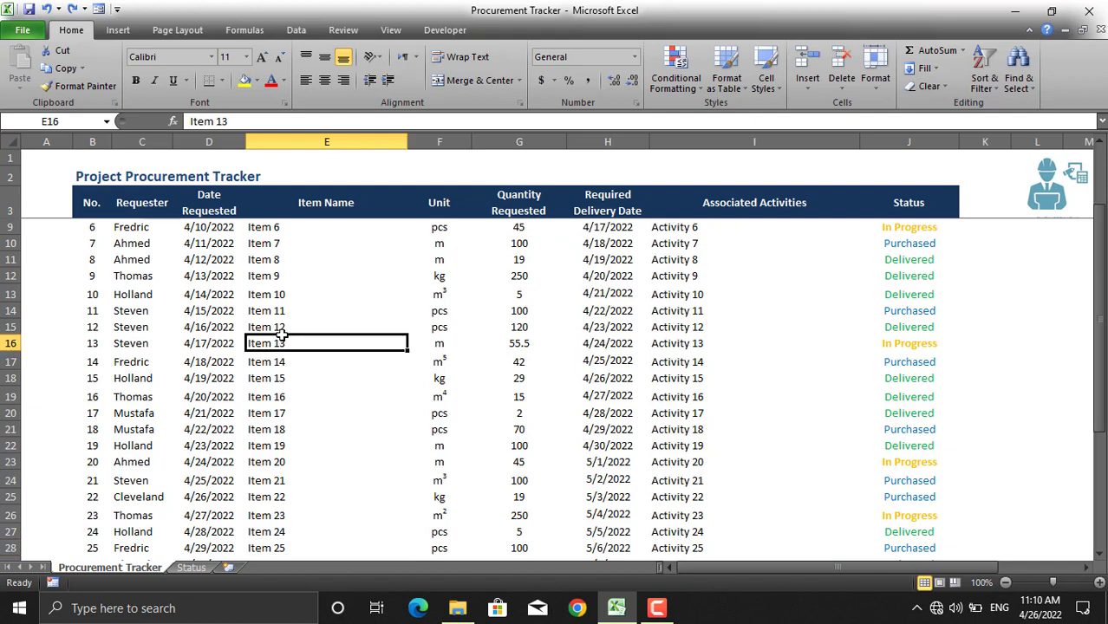
{"action": "key", "text": "ctrl+t"}
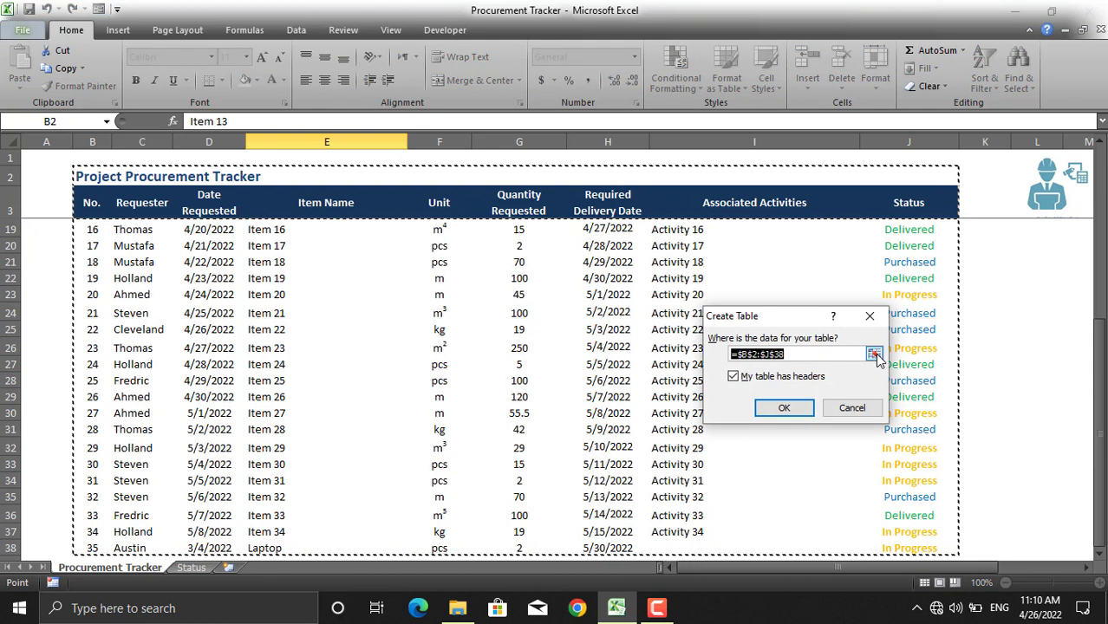
{"action": "left_click", "coordinate": [873, 355]}
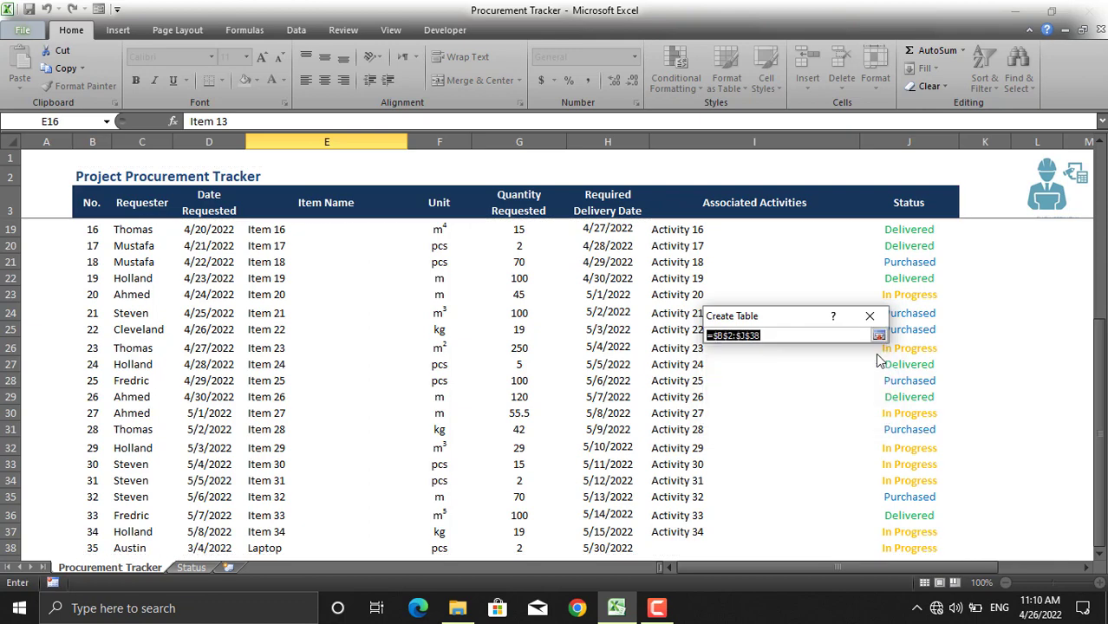
{"action": "left_click_drag", "start_coordinate": [91, 203], "coordinate": [905, 528]}
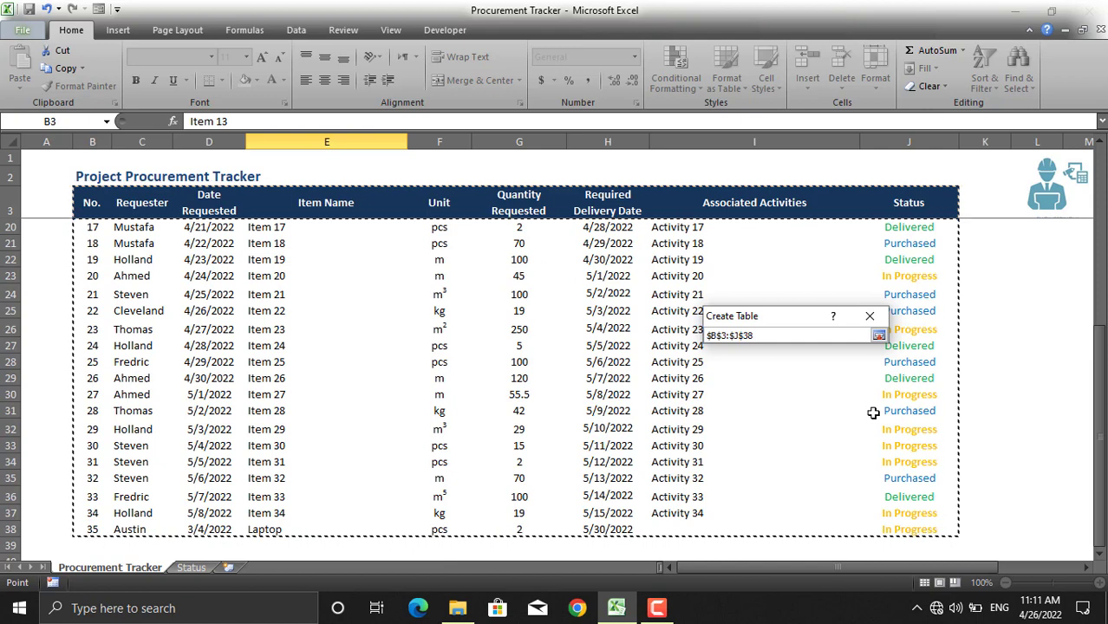
{"action": "left_click", "coordinate": [879, 335]}
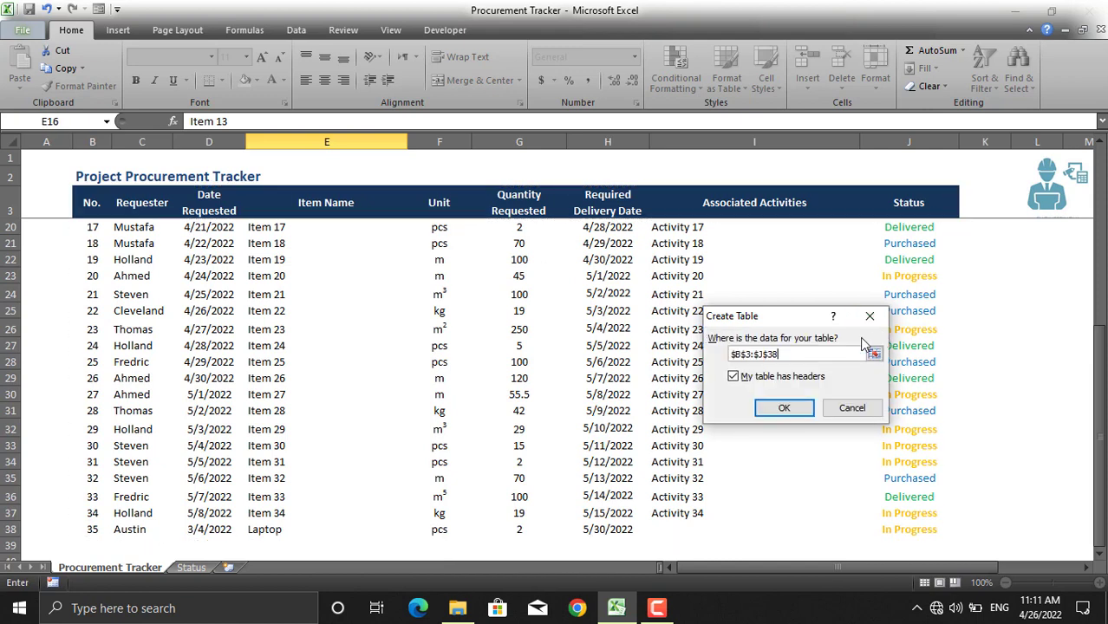
{"action": "left_click", "coordinate": [784, 408]}
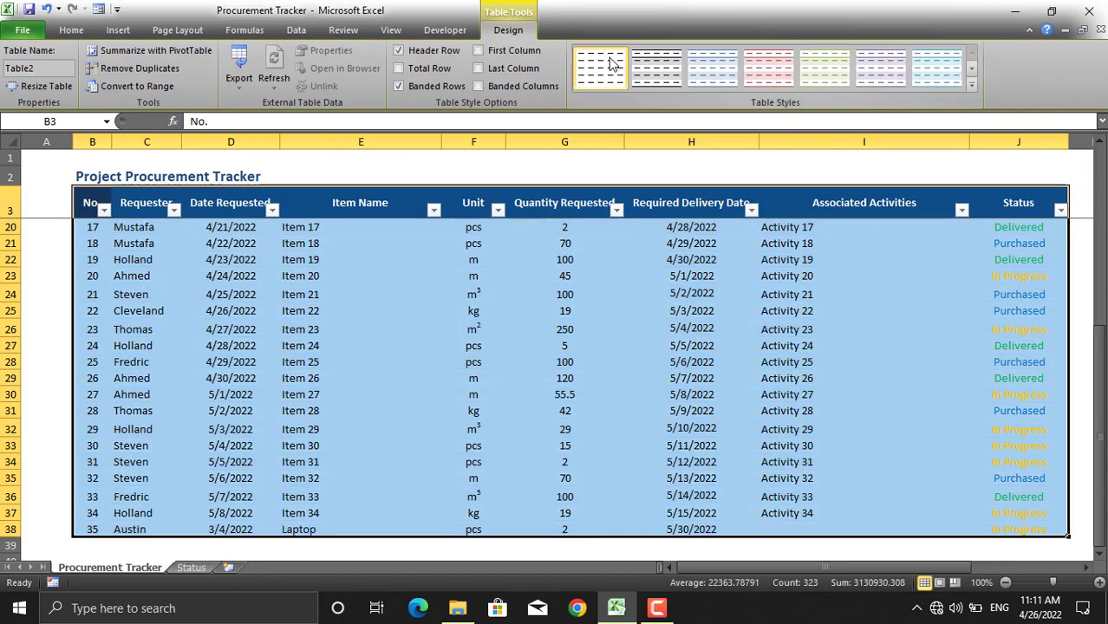
{"action": "left_click", "coordinate": [465, 344]}
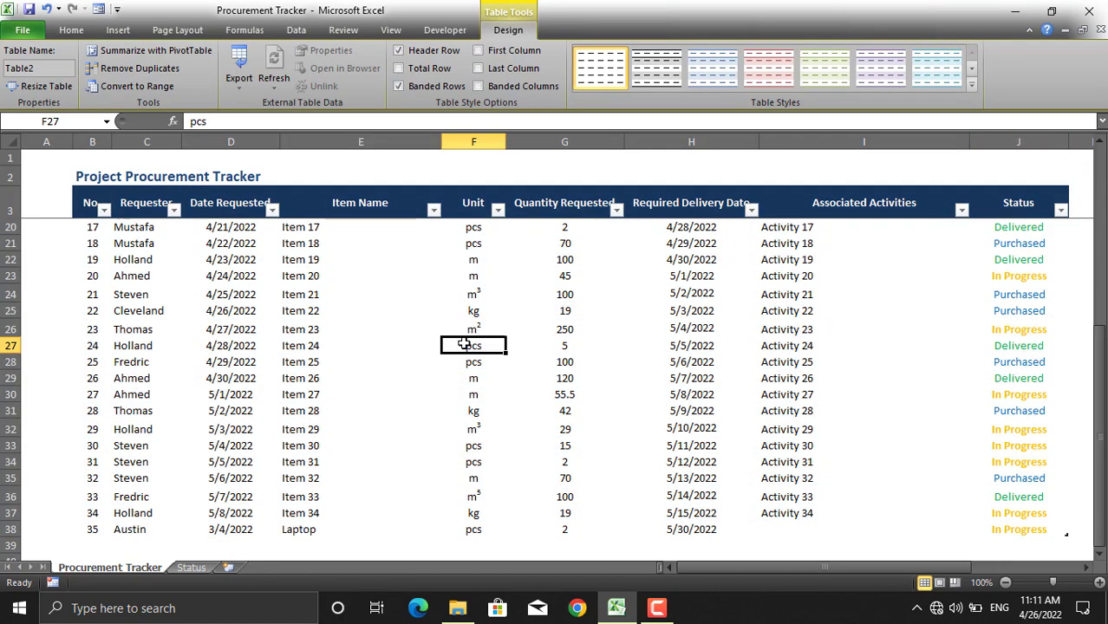
- Open the data entry form for the procurement table and browse forward to record 3
{"action": "scroll", "coordinate": [465, 344], "scroll_direction": "up", "scroll_amount": 5}
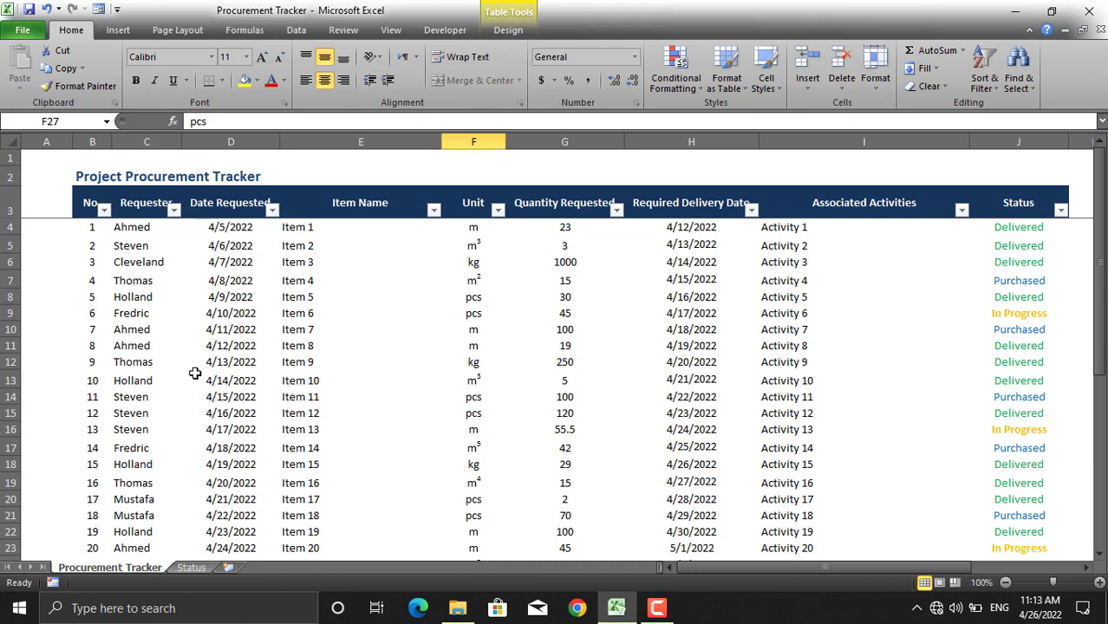
{"action": "left_click", "coordinate": [99, 9]}
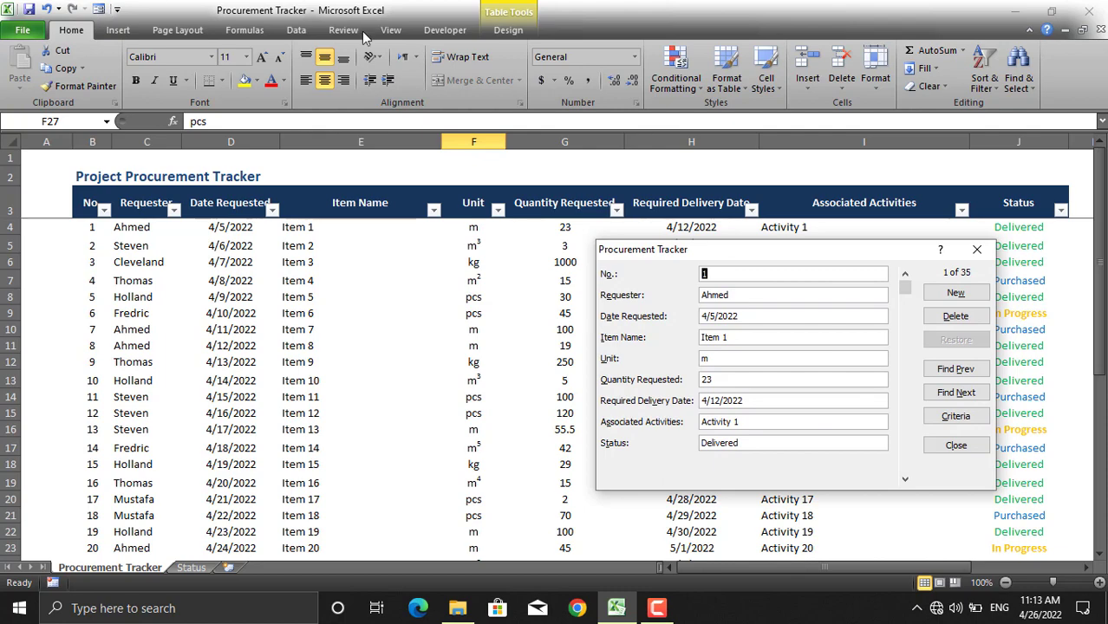
{"action": "left_click_drag", "start_coordinate": [680, 249], "coordinate": [444, 268]}
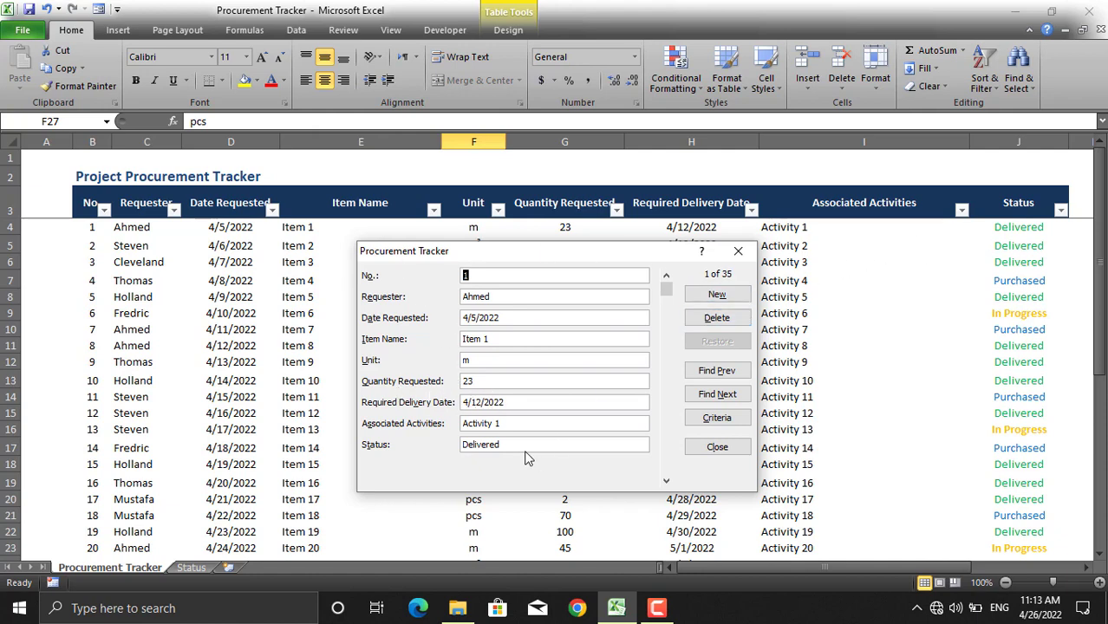
{"action": "left_click", "coordinate": [724, 396]}
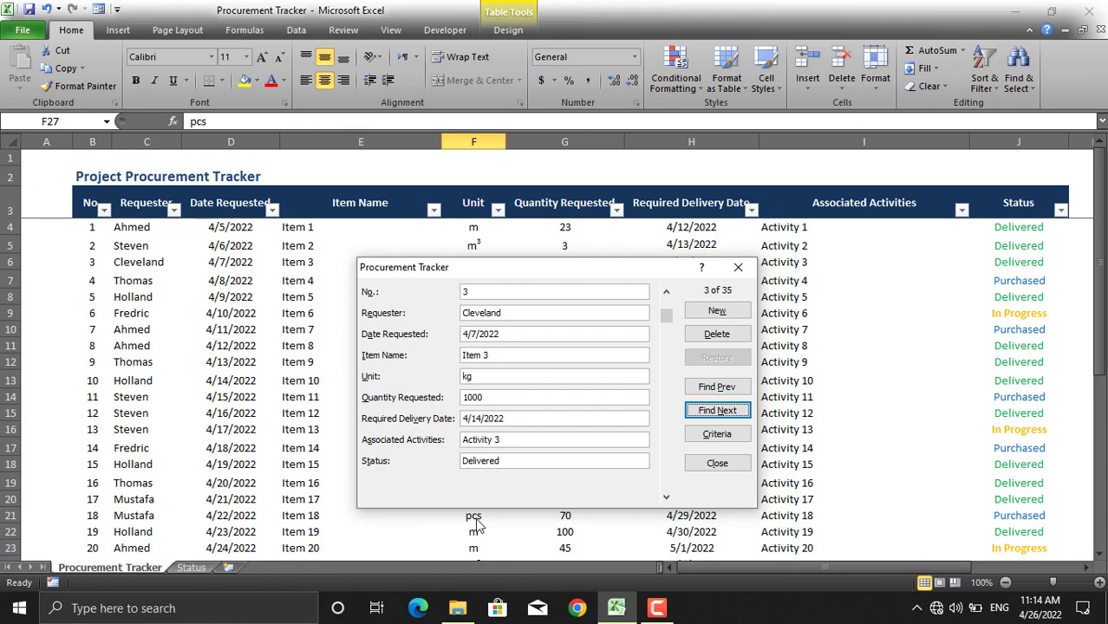
- Start a new record in the form with No. 36, the requester's name, date requested 4/26/2022 and item name Concrete
{"action": "left_click", "coordinate": [718, 310]}
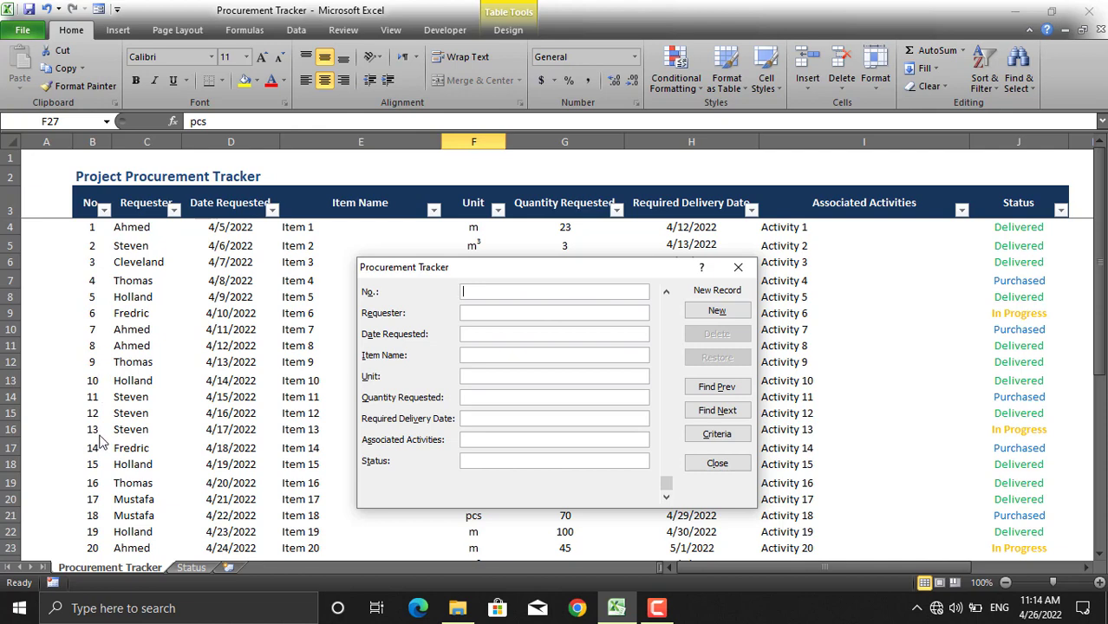
{"action": "type", "text": "36"}
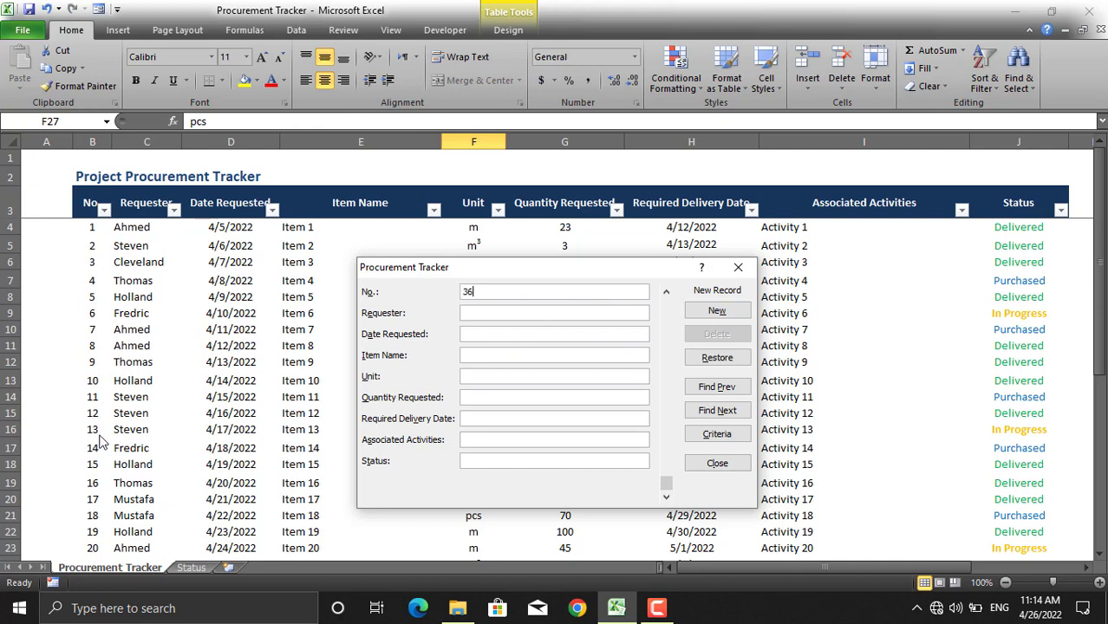
{"action": "left_click", "coordinate": [483, 313]}
{"action": "type", "text": "Qadi"}
{"action": "left_click", "coordinate": [476, 332]}
{"action": "type", "text": "4/26/2022"}
{"action": "left_click", "coordinate": [494, 355]}
{"action": "type", "text": "Concrete"}
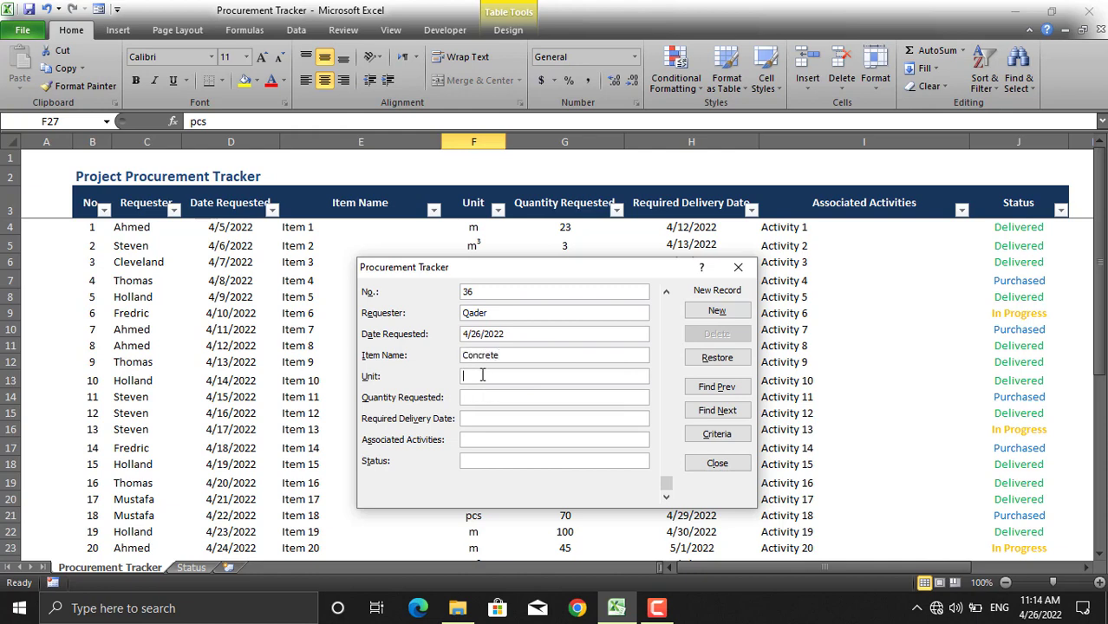
- Fill in the new record's unit as m3, quantity requested as 6 and required delivery date as 4/28/2022
{"action": "left_click", "coordinate": [482, 374]}
{"action": "type", "text": "m3"}
{"action": "type", "text": "6"}
{"action": "type", "text": "4/"}
{"action": "type", "text": "28/2022"}
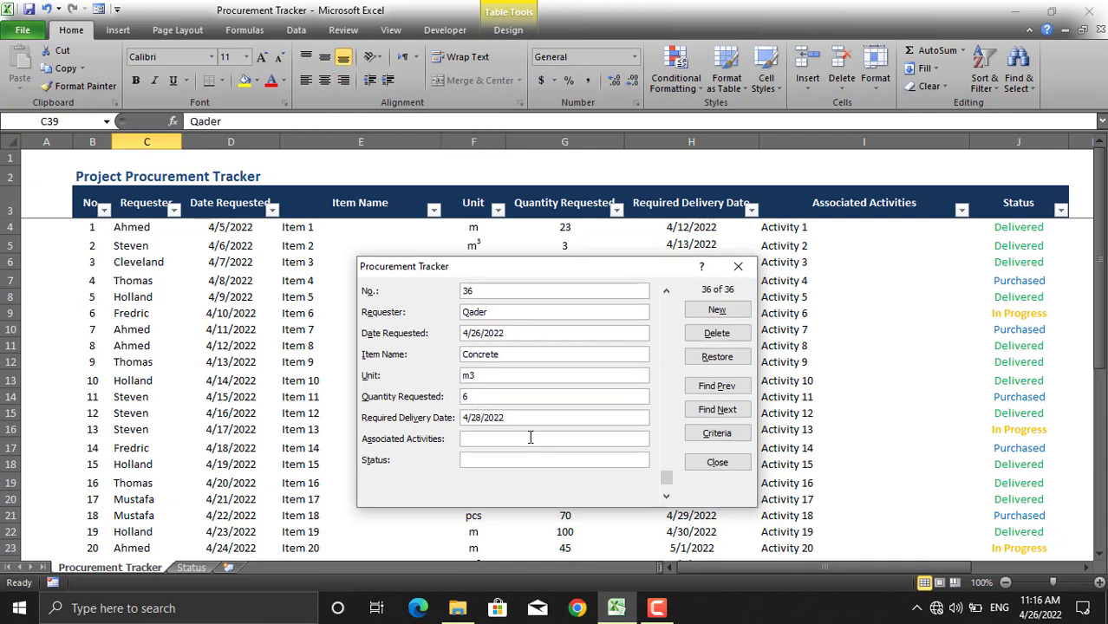
- Complete record 36 with the associated activity "Foundation Concrete Pouring" and status In Progress, and close the form
{"action": "type", "text": "Foundation"}
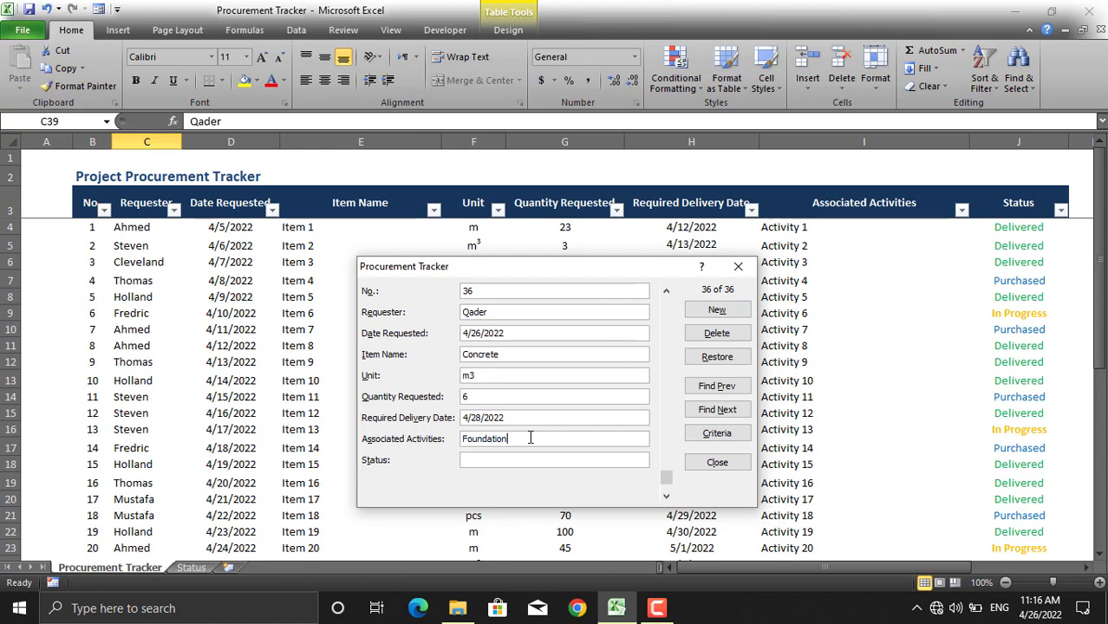
{"action": "type", "text": " Concrete "}
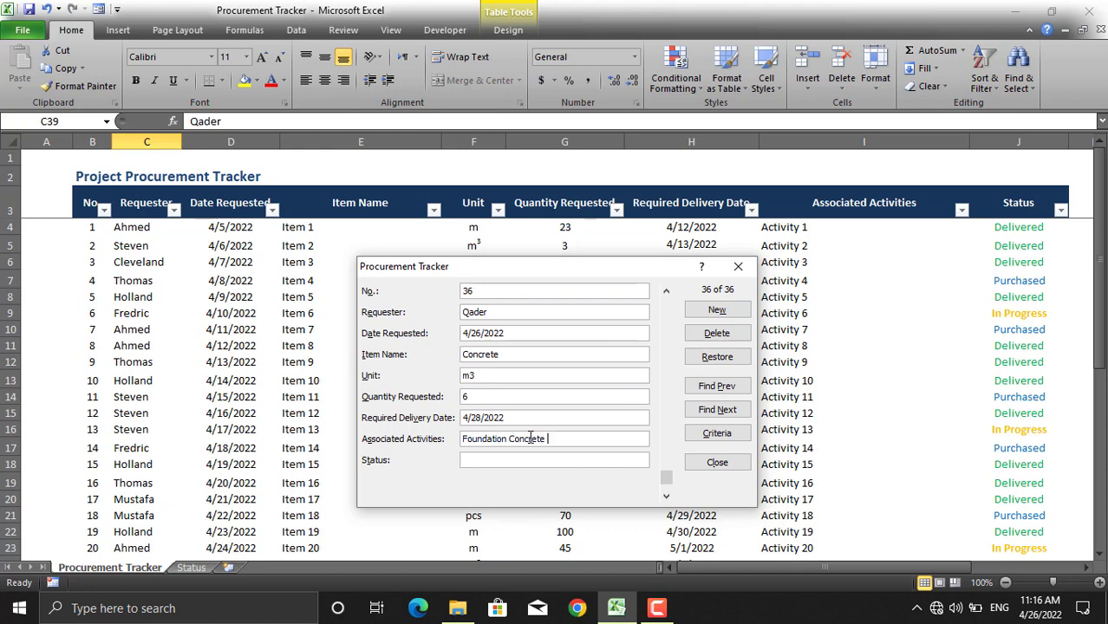
{"action": "type", "text": "Pouring"}
{"action": "left_click", "coordinate": [518, 461]}
{"action": "type", "text": "In Progress"}
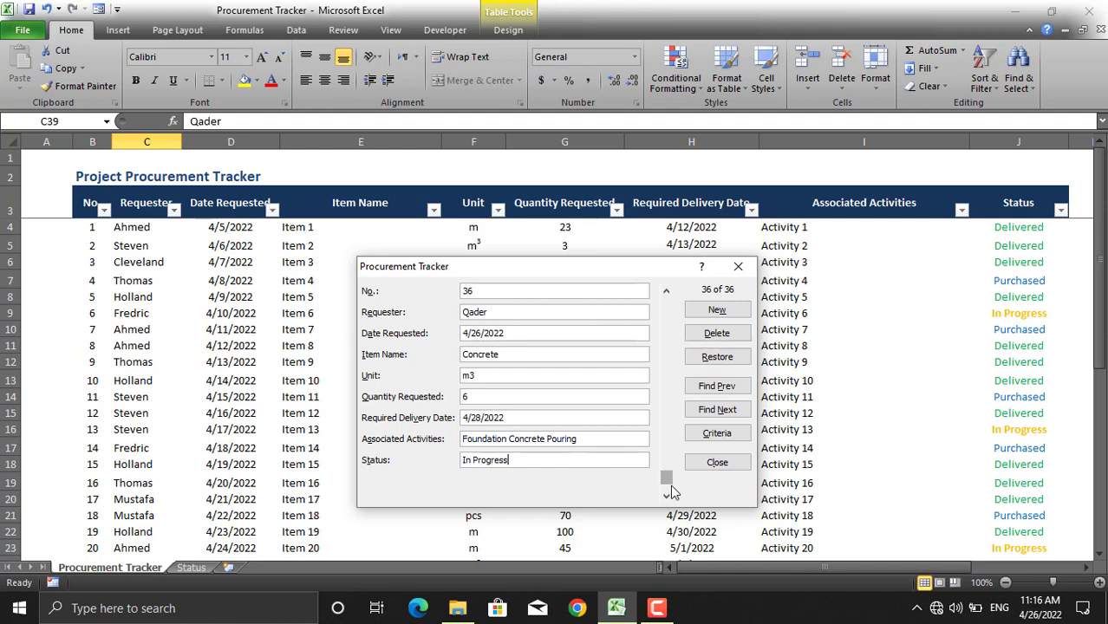
{"action": "left_click", "coordinate": [716, 463]}
{"action": "scroll", "coordinate": [706, 469], "scroll_direction": "down", "scroll_amount": 2}
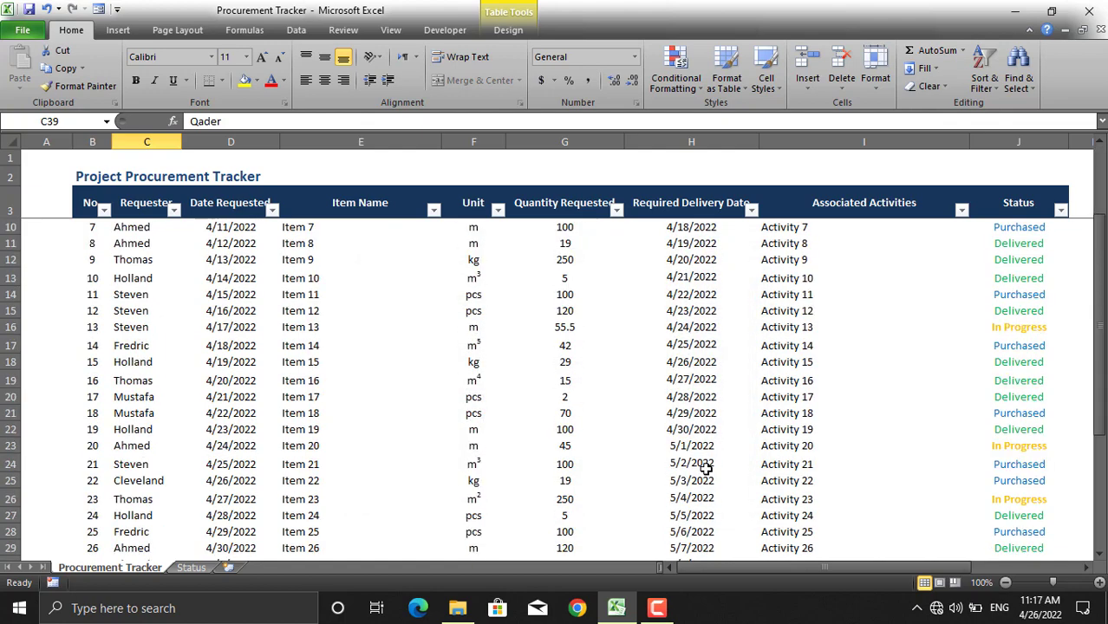
{"action": "scroll", "coordinate": [707, 469], "scroll_direction": "down", "scroll_amount": 5}
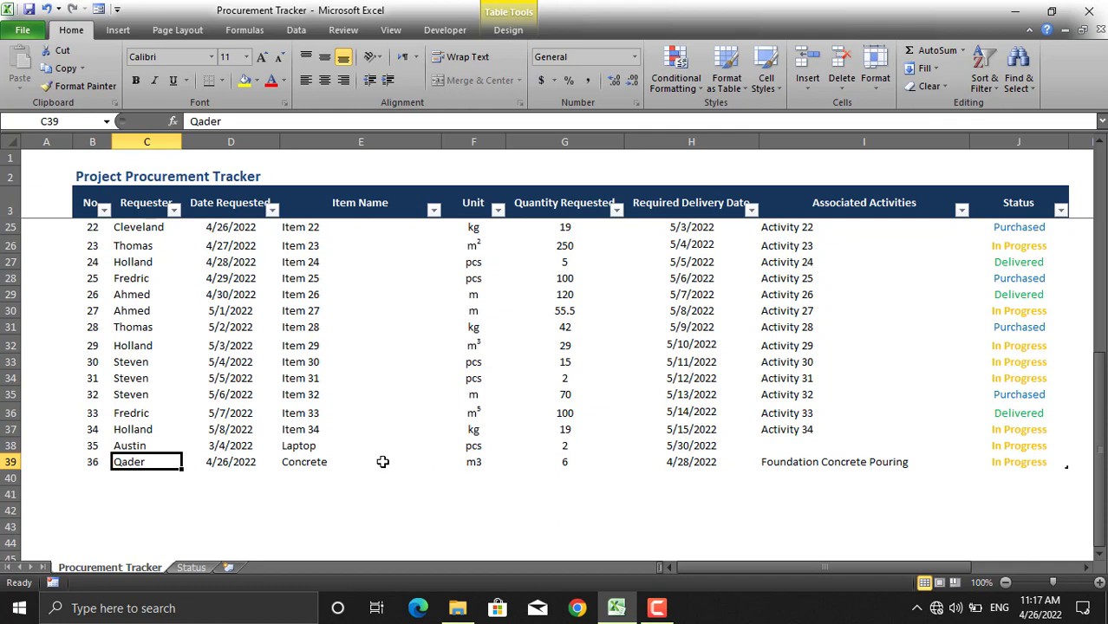
- Reopen the data entry form and search the records using a requester's name as the criterion
{"action": "key", "text": "alt+4"}
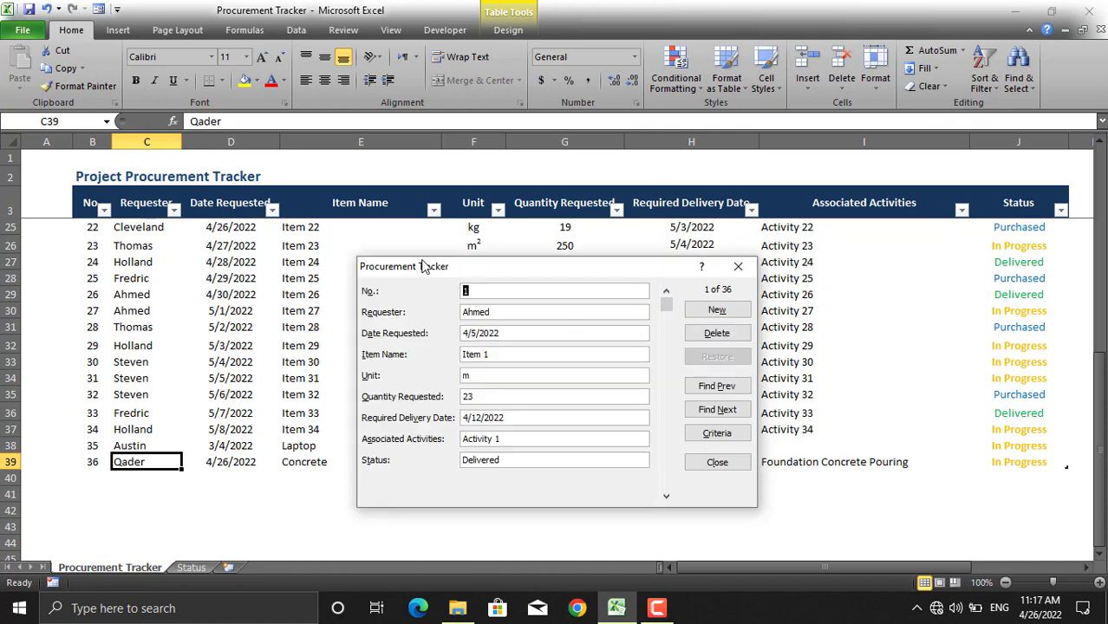
{"action": "left_click", "coordinate": [731, 435]}
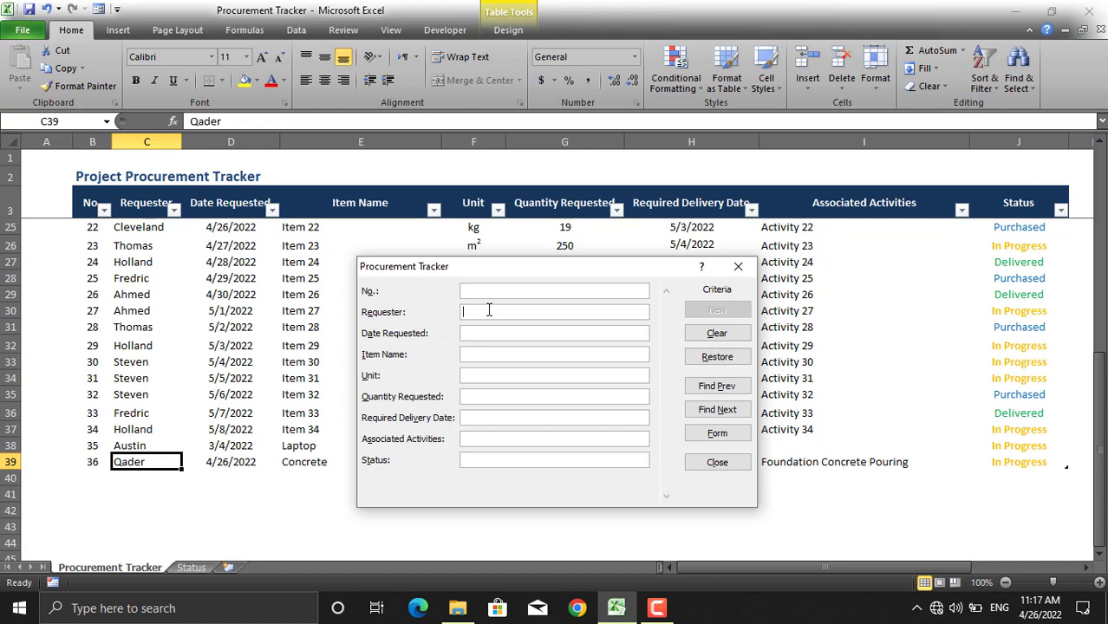
{"action": "type", "text": "holland"}
{"action": "key", "text": "Return"}
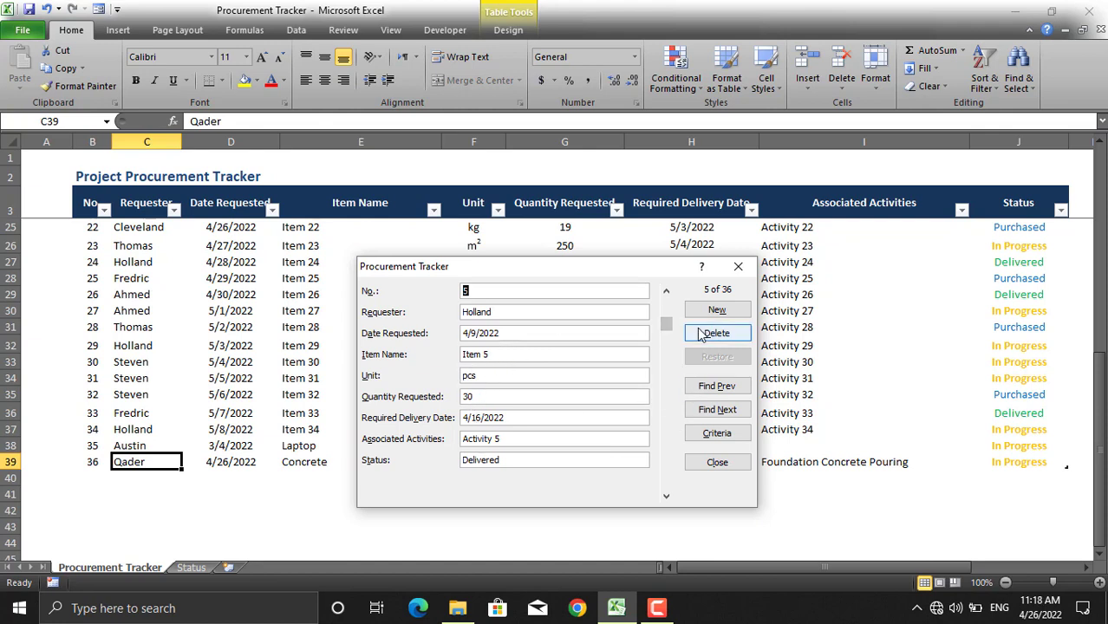
- Browse forward through the requester's matching records up to No. 24 and close the form
{"action": "left_click", "coordinate": [718, 413]}
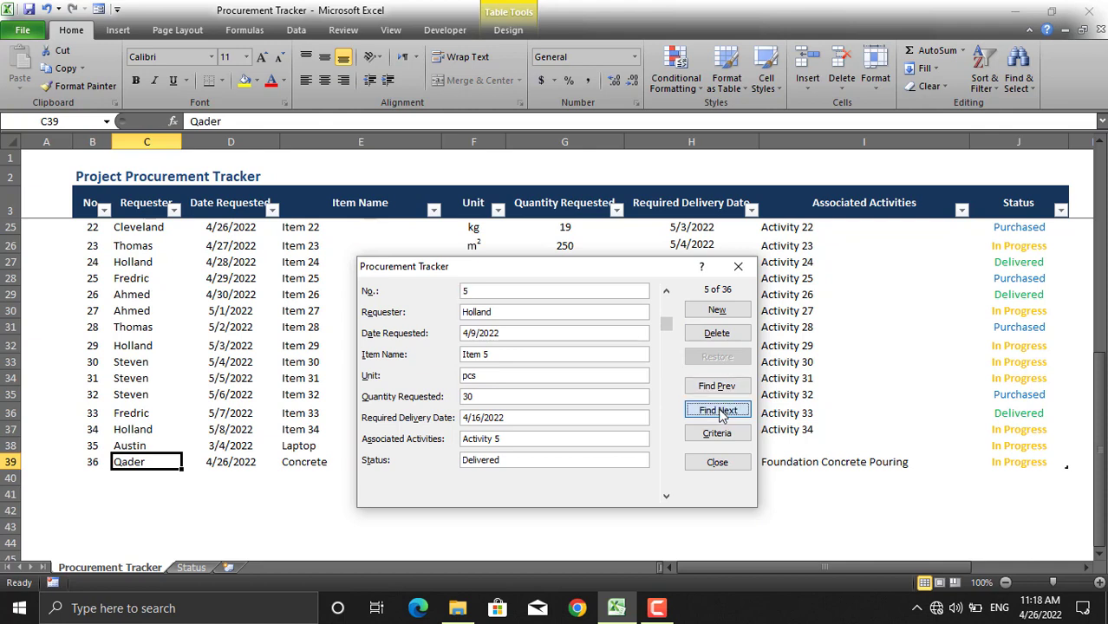
{"action": "left_click", "coordinate": [719, 412]}
{"action": "left_click", "coordinate": [719, 412]}
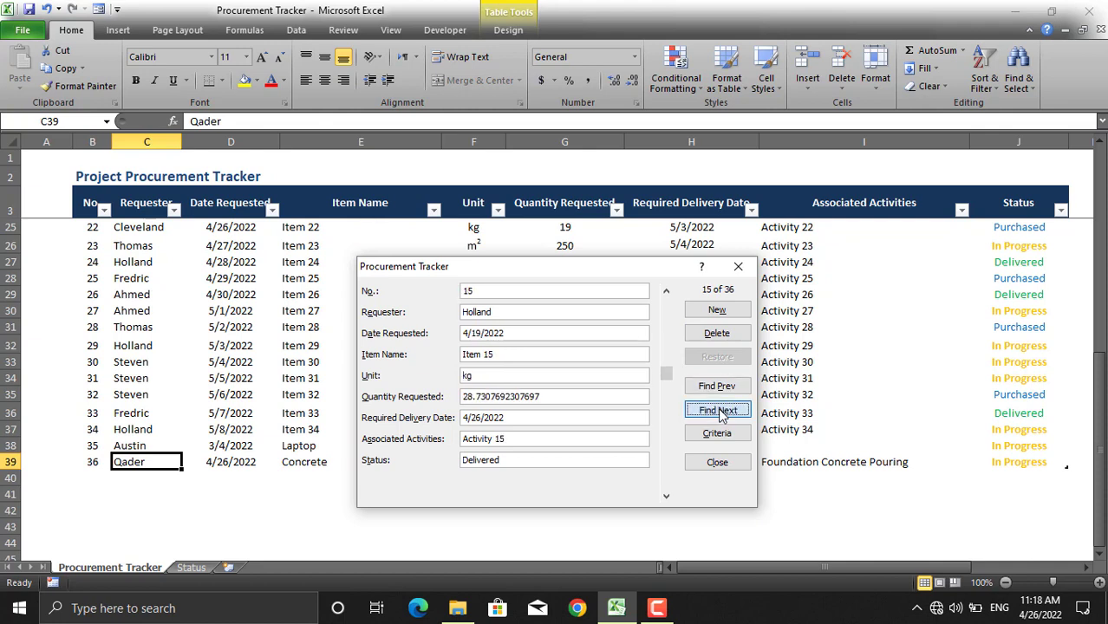
{"action": "left_click", "coordinate": [719, 413]}
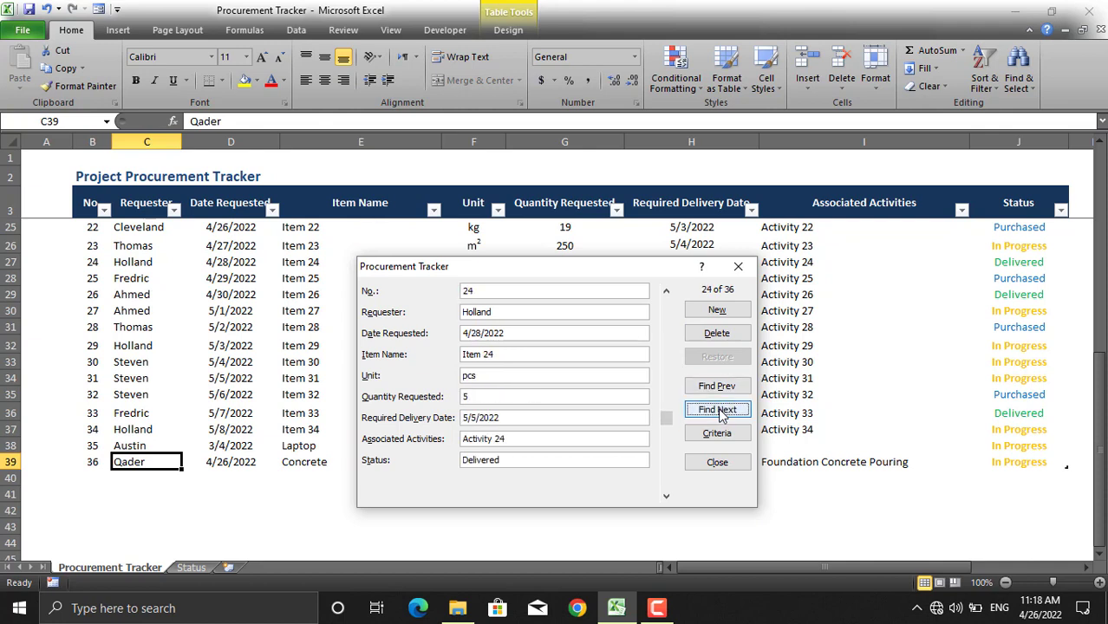
{"action": "left_click", "coordinate": [716, 461]}
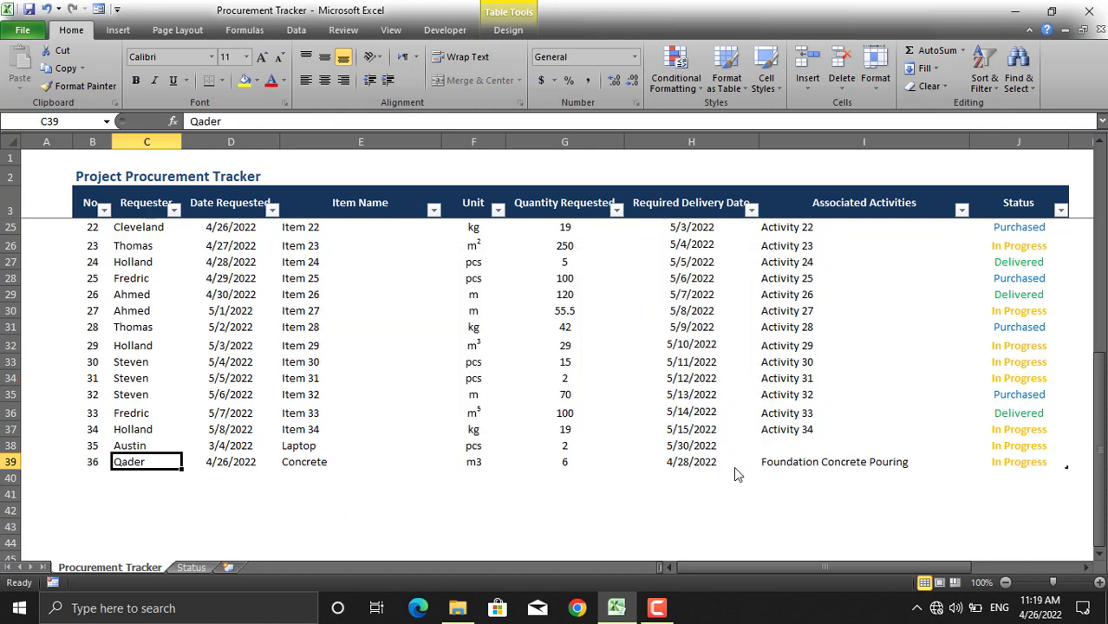